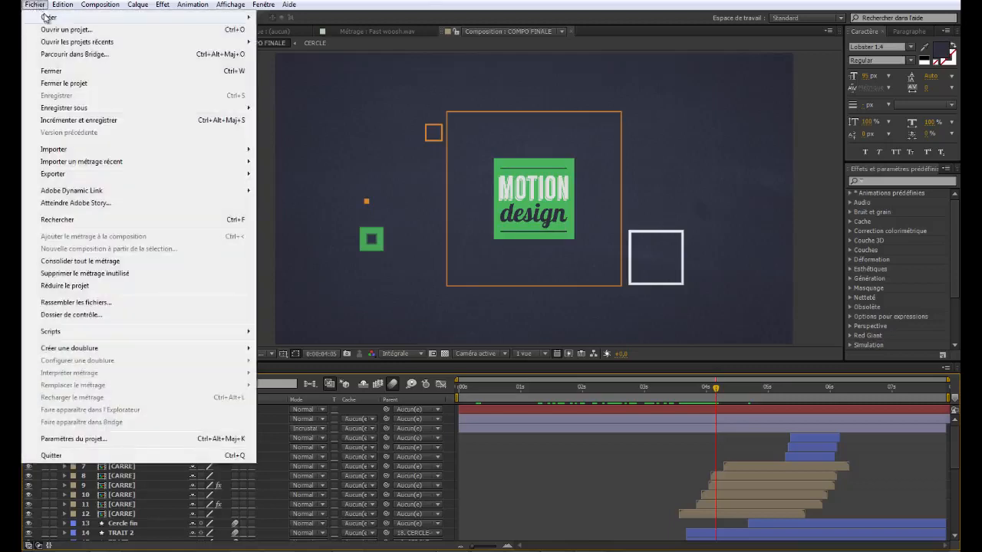
# Start a new project and create a 1000 × 1000 px composition named CERCLE at 25 fps with a 10-second duration.
pyautogui.moveTo(48, 17)
pyautogui.click(287, 17)
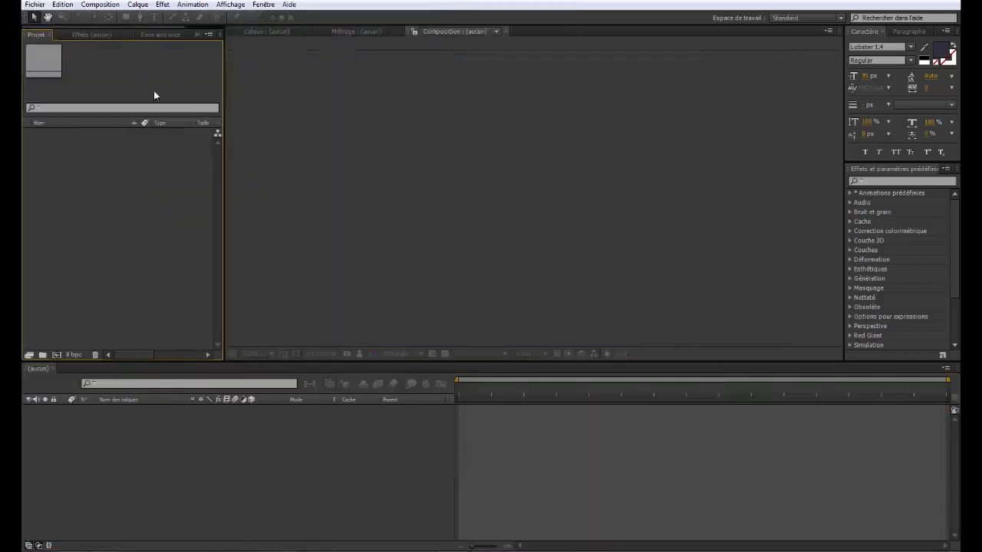
pyautogui.click(57, 355)
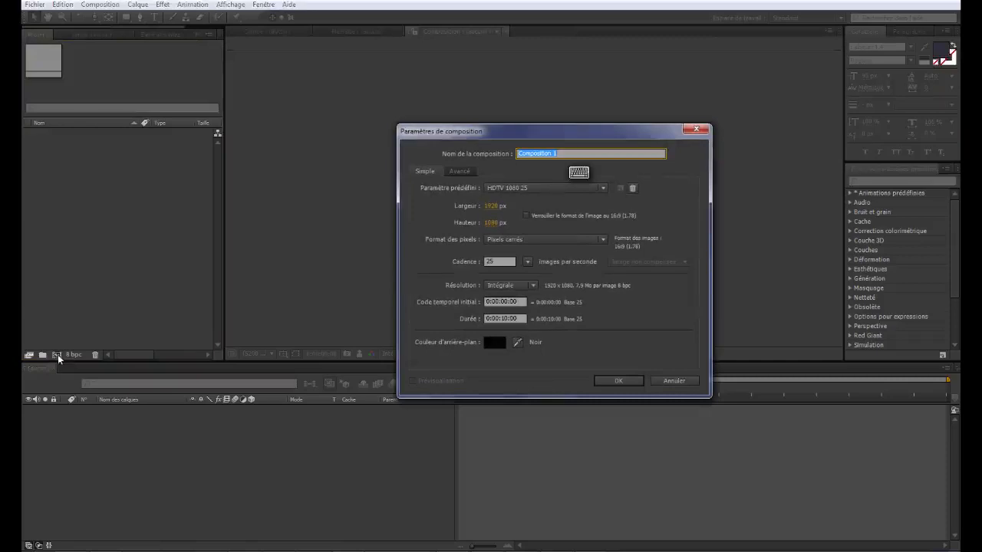
pyautogui.click(492, 206)
pyautogui.write('1000')
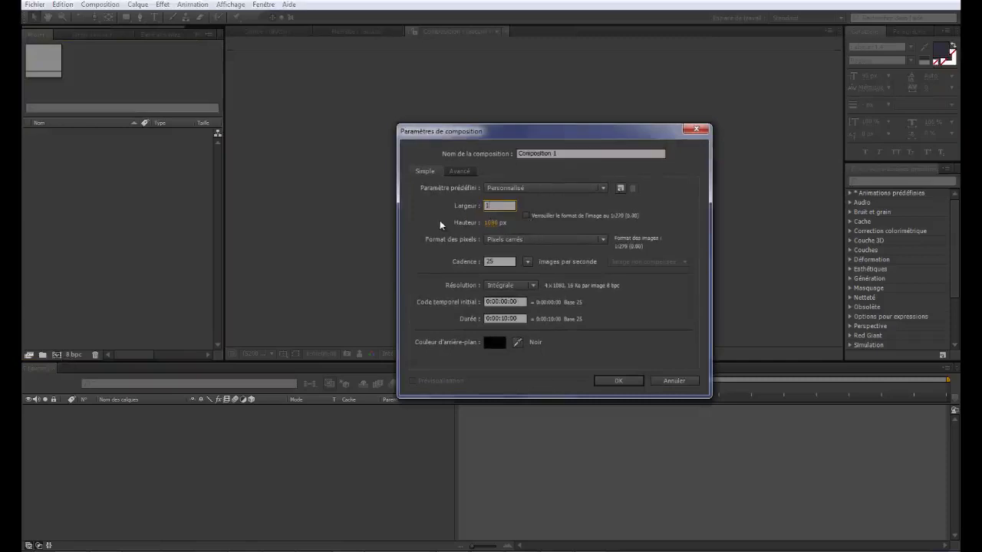
pyautogui.click(489, 222)
pyautogui.write('1000')
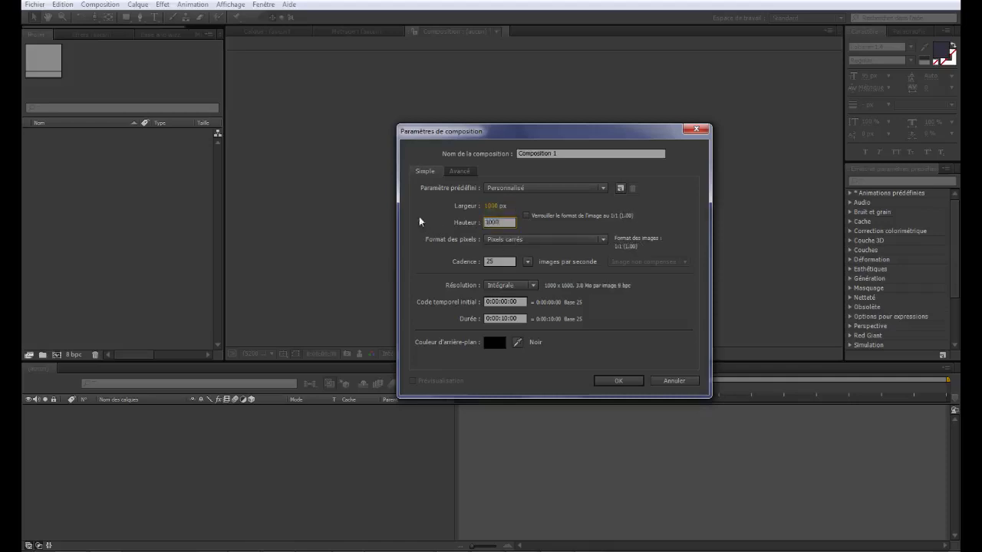
pyautogui.press('Return')
pyautogui.moveTo(568, 154); pyautogui.dragTo(443, 142)
pyautogui.write('CERCLE')
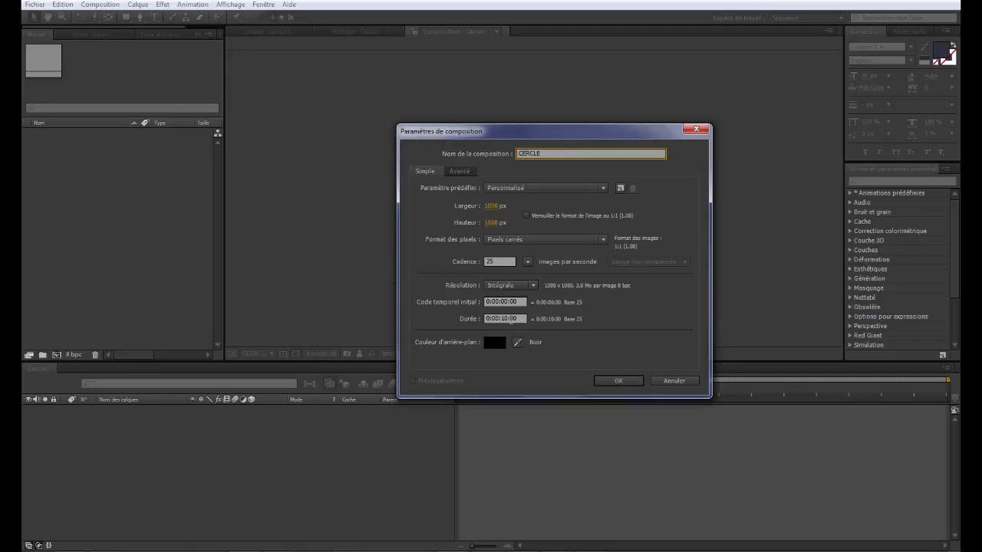
pyautogui.click(618, 383)
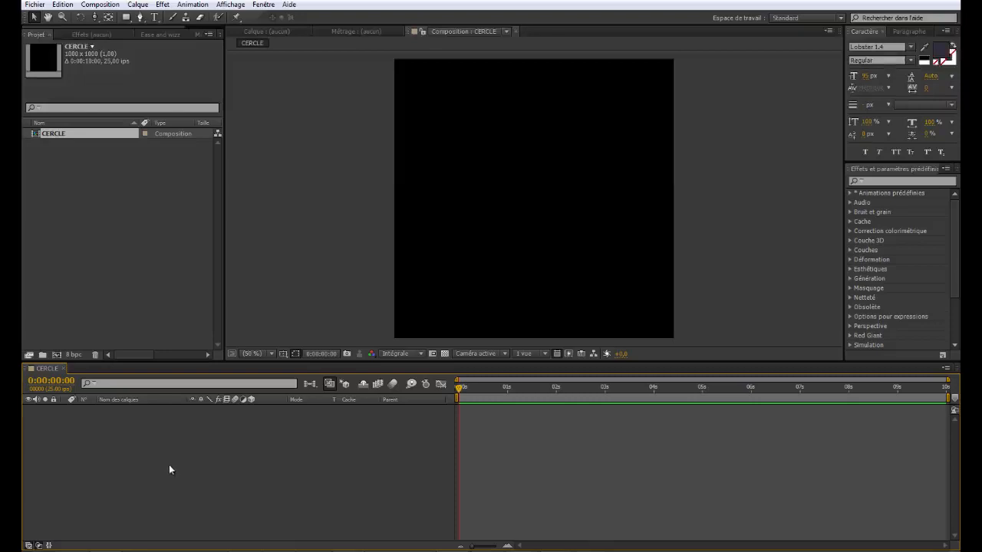
# Add a black solid layer named CERCLE at the full composition size.
pyautogui.rightClick(161, 466)
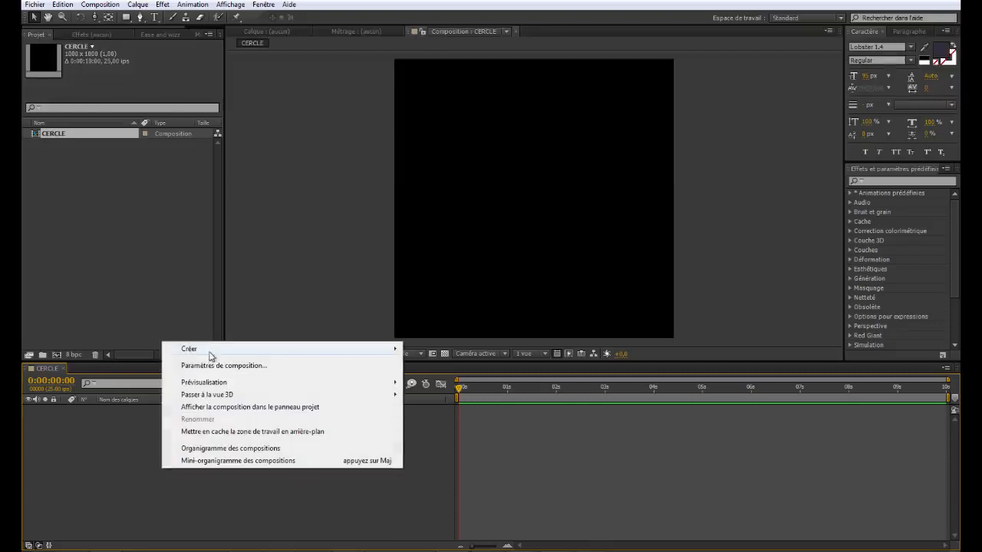
pyautogui.moveTo(208, 350)
pyautogui.click(103, 495)
pyautogui.click(135, 6)
pyautogui.moveTo(115, 17)
pyautogui.click(335, 38)
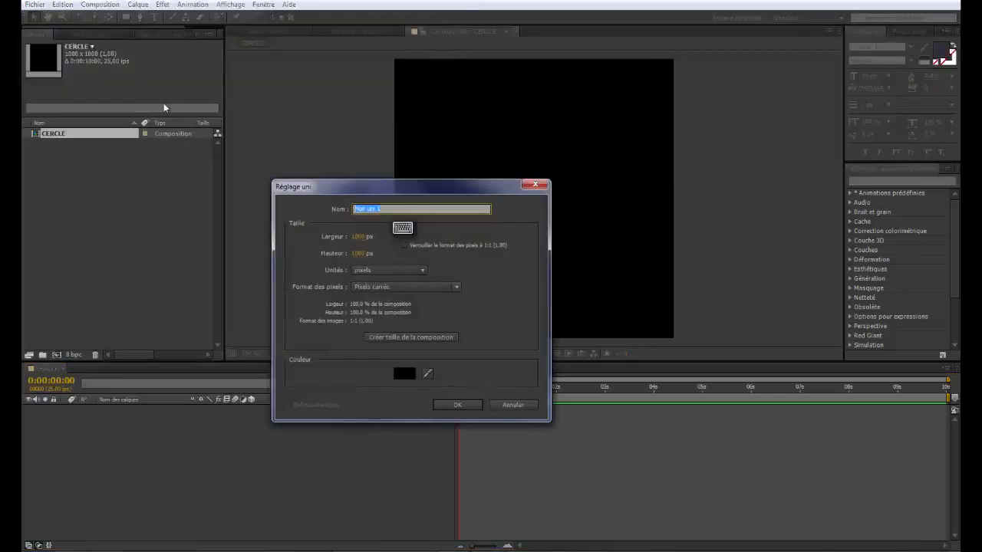
pyautogui.write('CERCLE')
pyautogui.click(397, 340)
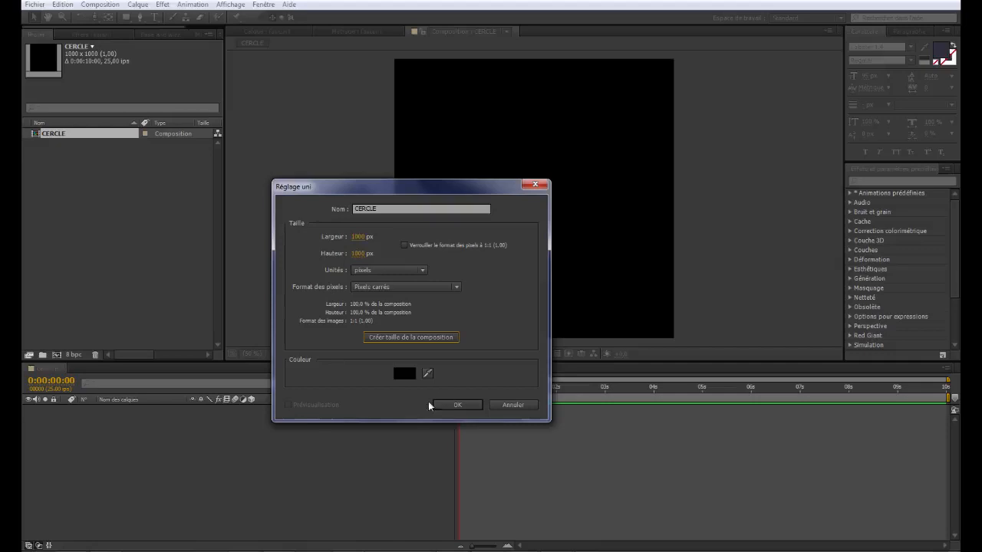
pyautogui.click(458, 405)
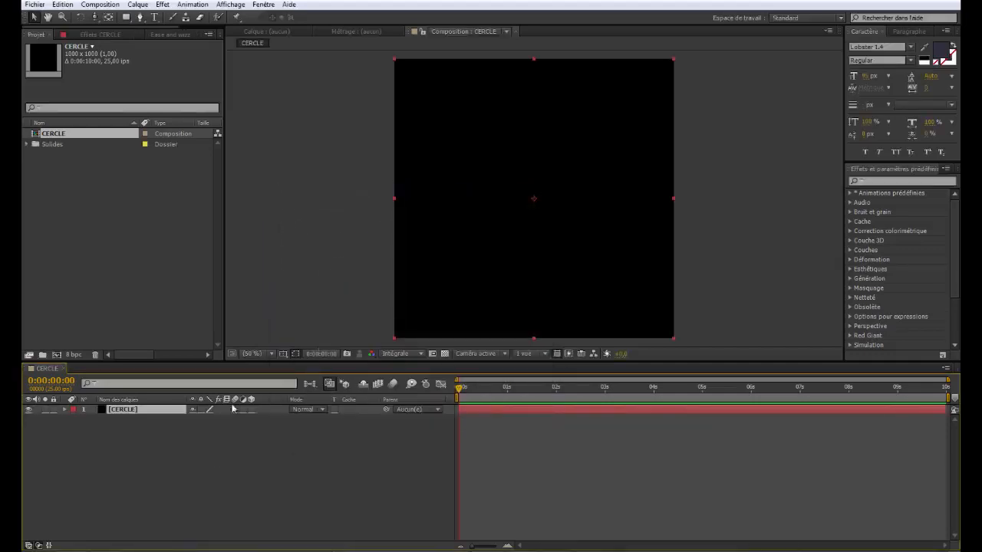
# Find the Remplir effect and apply it to the CERCLE solid.
pyautogui.click(885, 178)
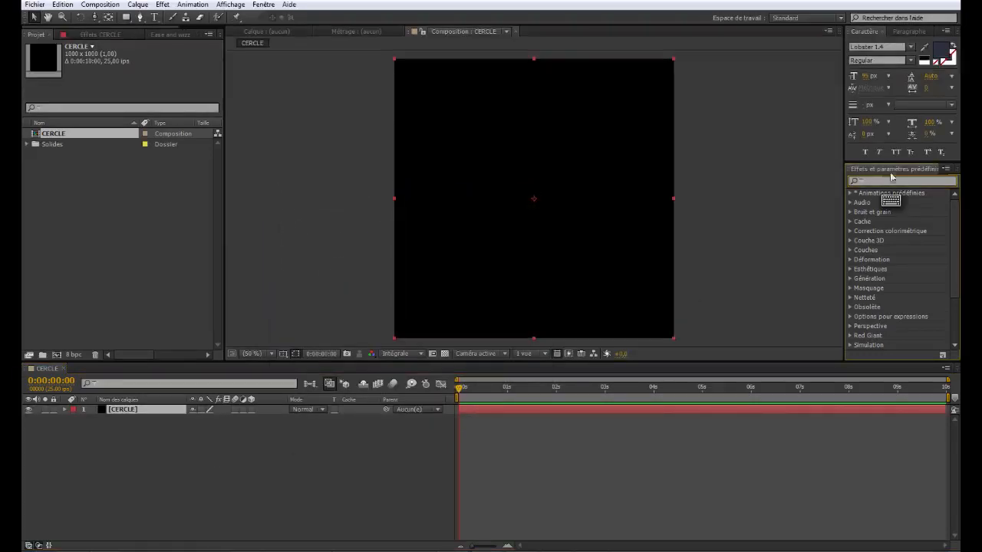
pyautogui.write('rempli')
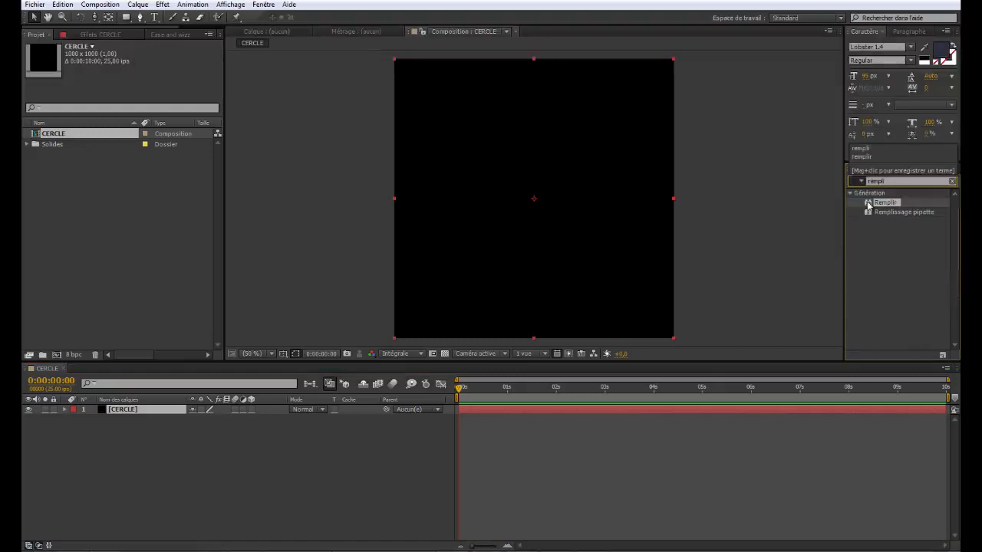
pyautogui.moveTo(882, 203); pyautogui.dragTo(555, 153)
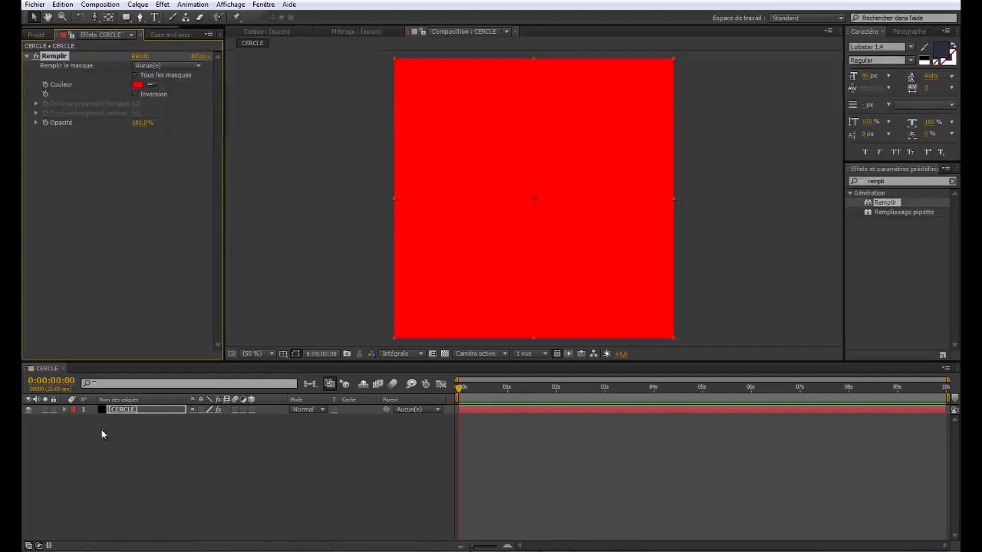
# Set the Remplir effect's colour to orange, CE8639.
pyautogui.click(138, 85)
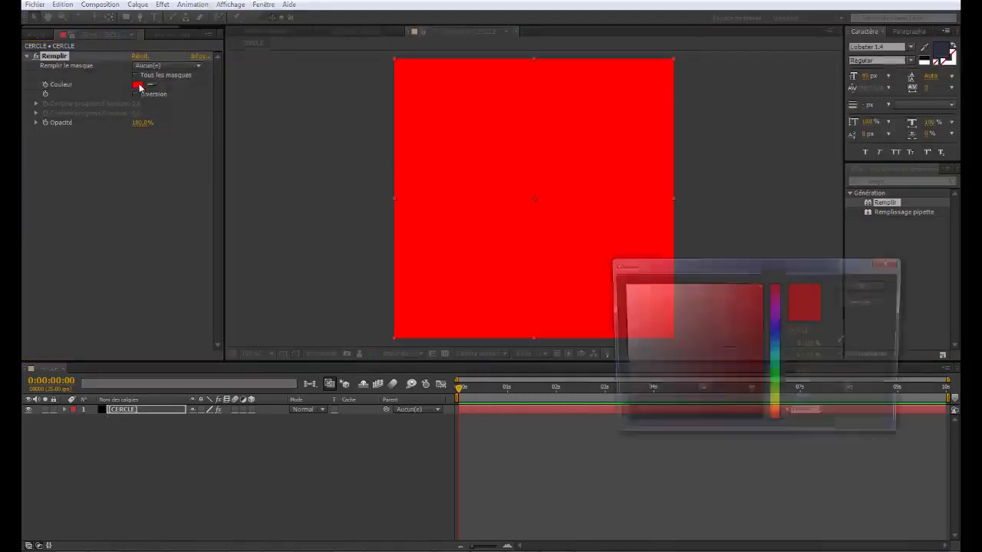
pyautogui.moveTo(783, 271); pyautogui.dragTo(638, 266)
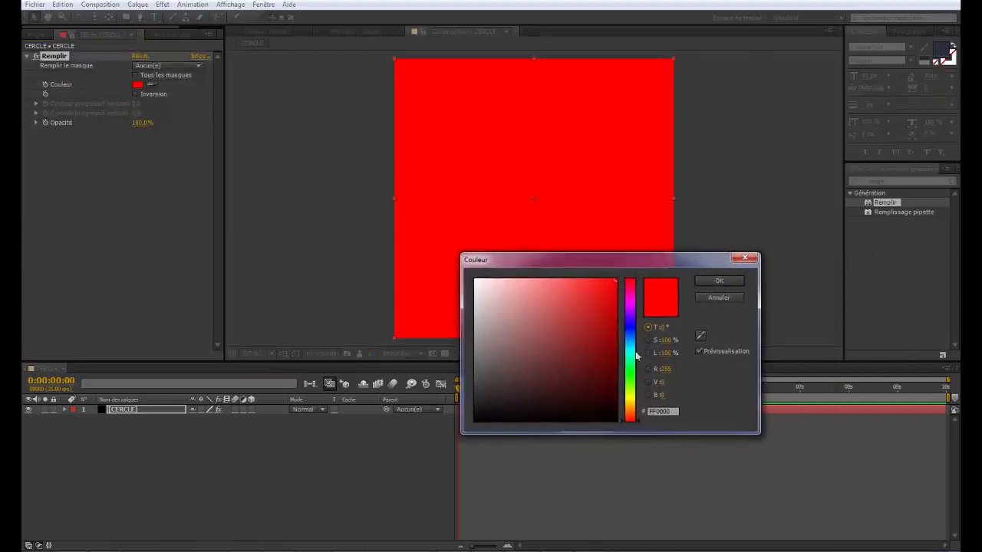
pyautogui.click(628, 413)
pyautogui.moveTo(581, 290)
pyautogui.mouseDown()
pyautogui.moveTo(588, 302)
pyautogui.moveTo(565, 305)
pyautogui.moveTo(578, 307)
pyautogui.mouseUp()
pyautogui.click(583, 306)
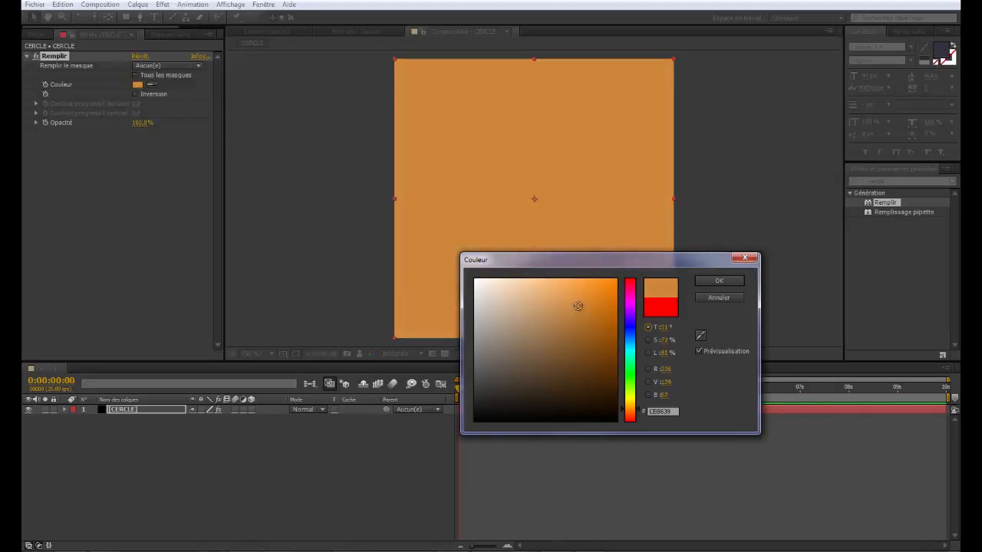
pyautogui.click(714, 283)
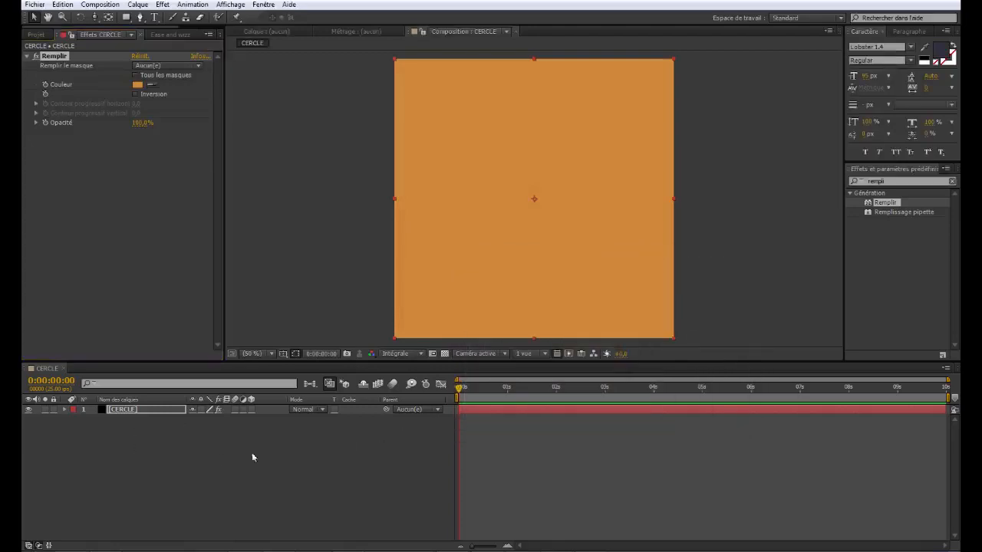
# Mask the solid with a full-size ellipse so it forms a circle filling the composition.
pyautogui.click(127, 17)
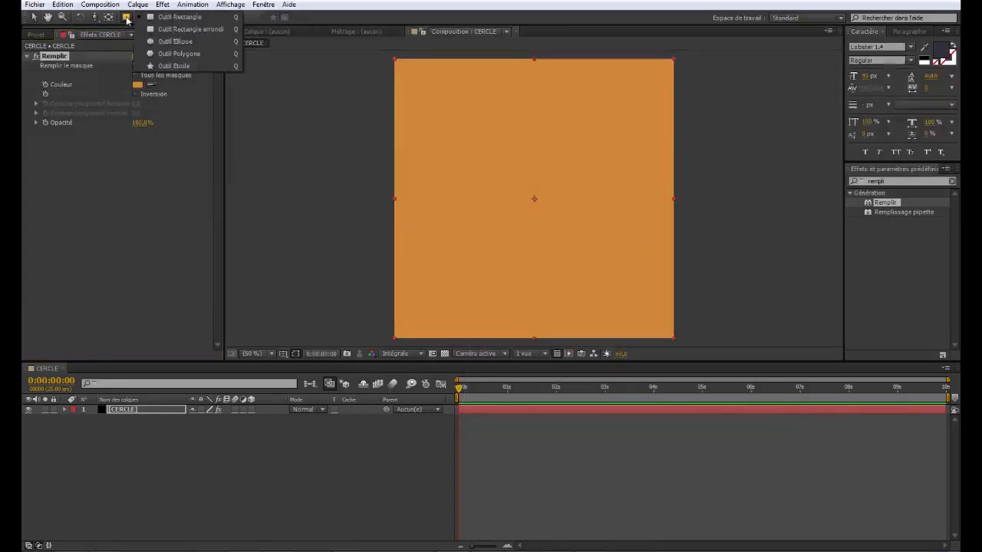
pyautogui.click(175, 41)
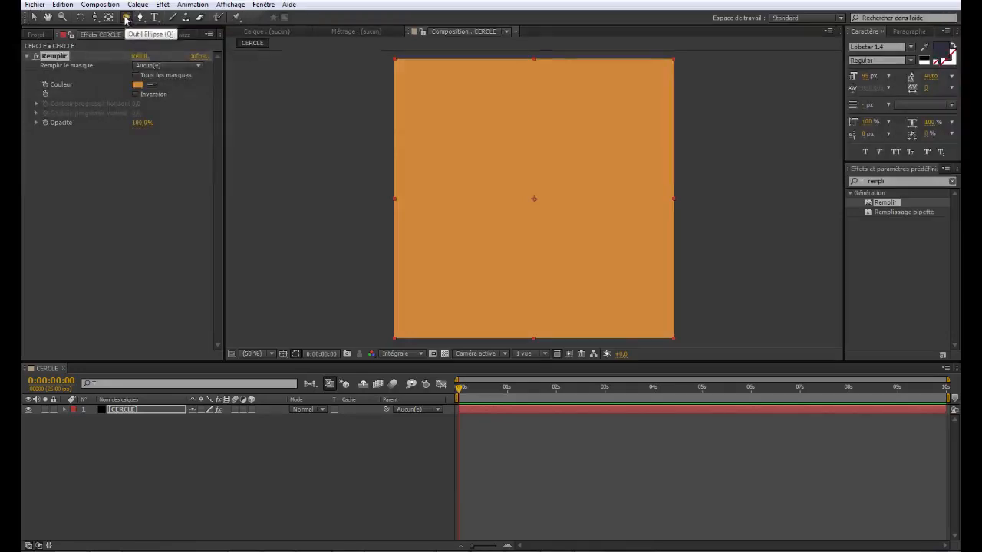
pyautogui.doubleClick(126, 16)
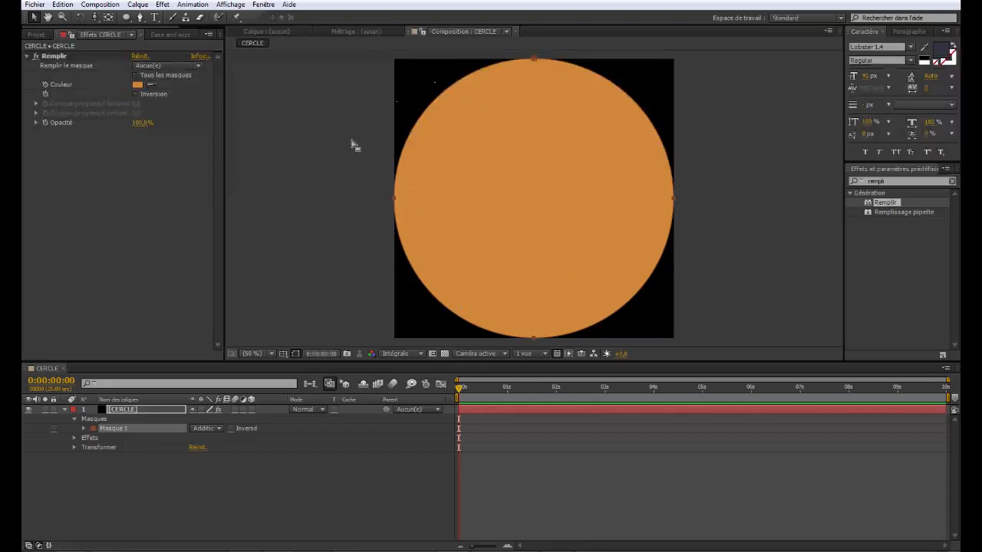
# Animate the CERCLE layer's scale from 0% at the start to 100% at about 1 second.
pyautogui.click(114, 500)
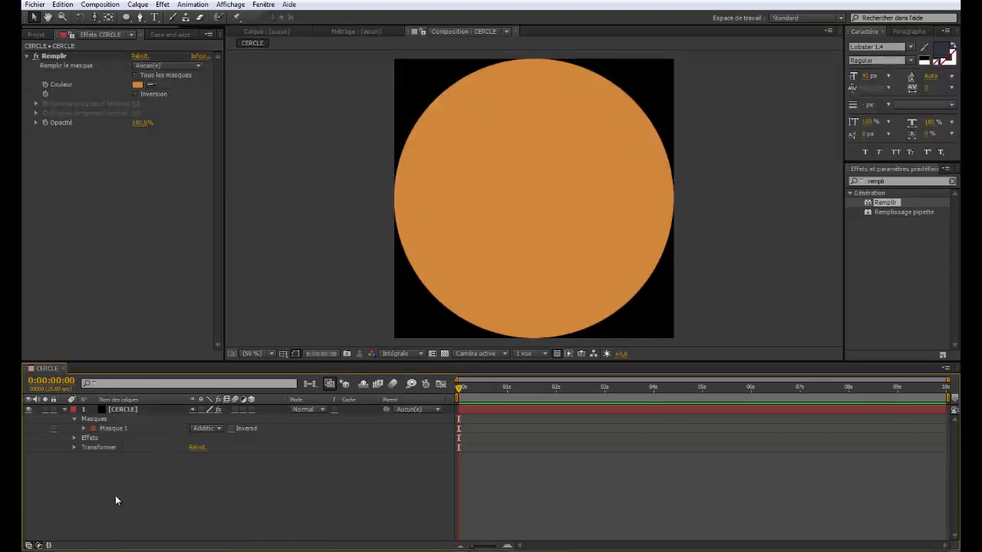
pyautogui.click(117, 410)
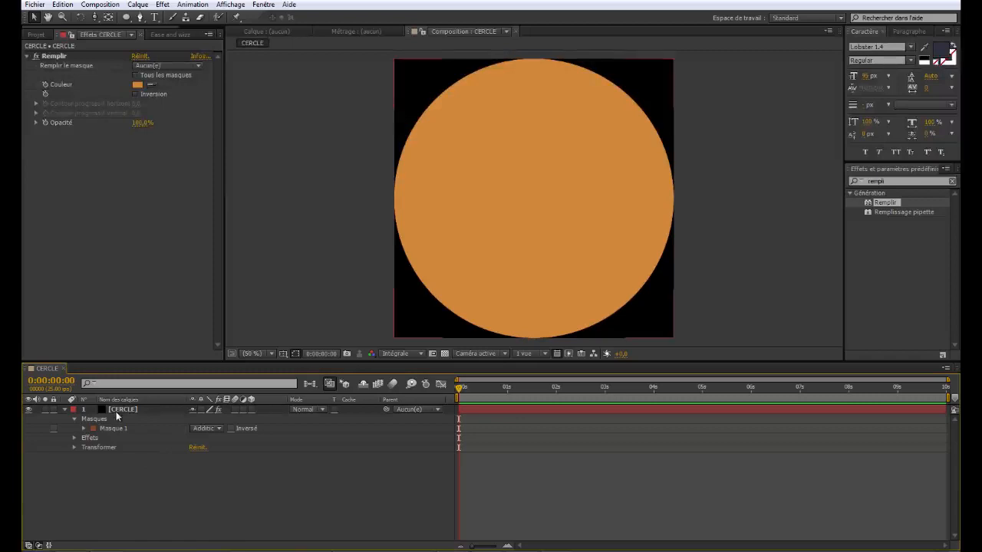
pyautogui.click(121, 413)
pyautogui.press('s')
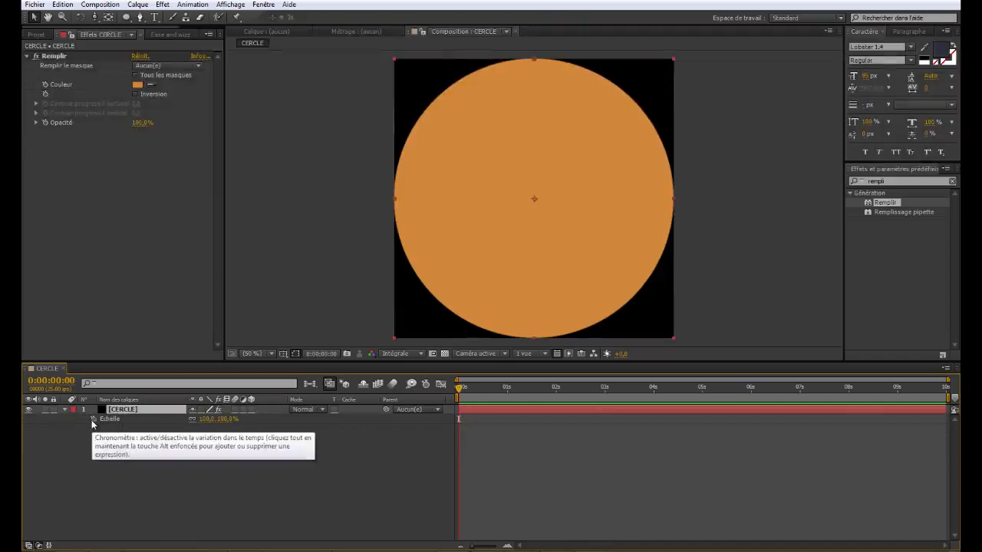
pyautogui.click(92, 419)
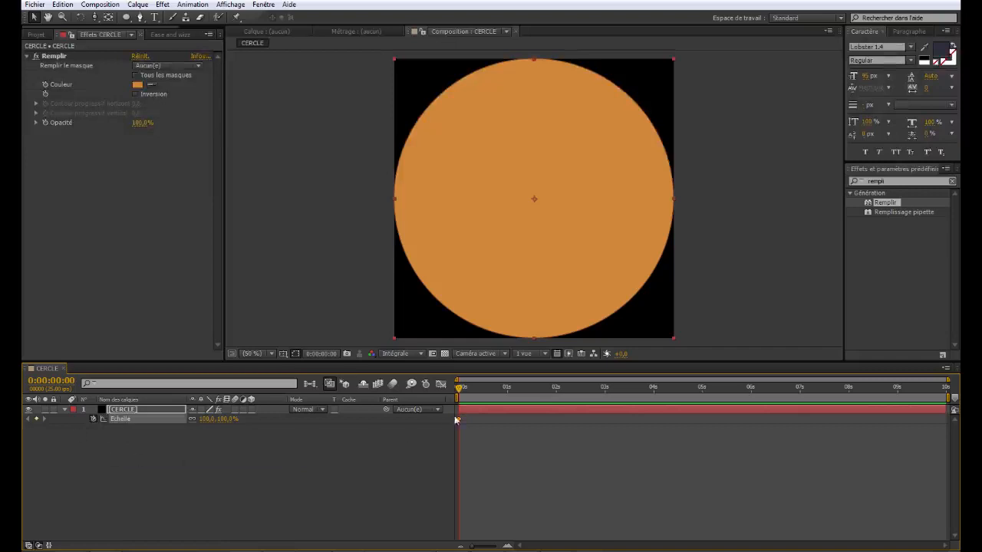
pyautogui.moveTo(459, 419); pyautogui.dragTo(507, 422)
pyautogui.click(205, 419)
pyautogui.write('0')
pyautogui.press('Return')
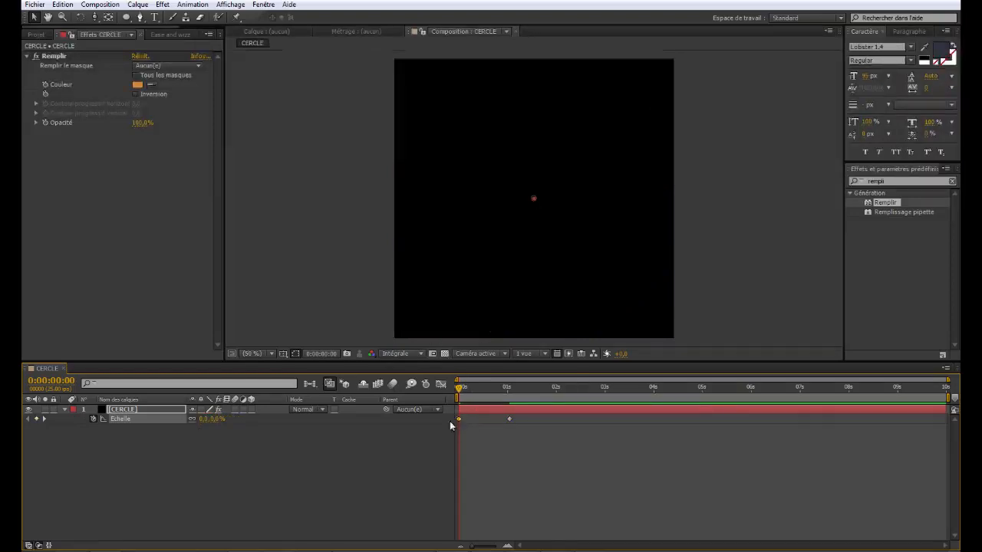
# Apply speed smoothing (Lissage de vitesse) to both scale keyframes.
pyautogui.moveTo(456, 394)
pyautogui.mouseDown()
pyautogui.moveTo(517, 392)
pyautogui.moveTo(458, 393)
pyautogui.mouseUp()
pyautogui.moveTo(573, 447); pyautogui.dragTo(453, 411)
pyautogui.click(518, 448)
pyautogui.moveTo(555, 445); pyautogui.dragTo(432, 394)
pyautogui.rightClick(508, 419)
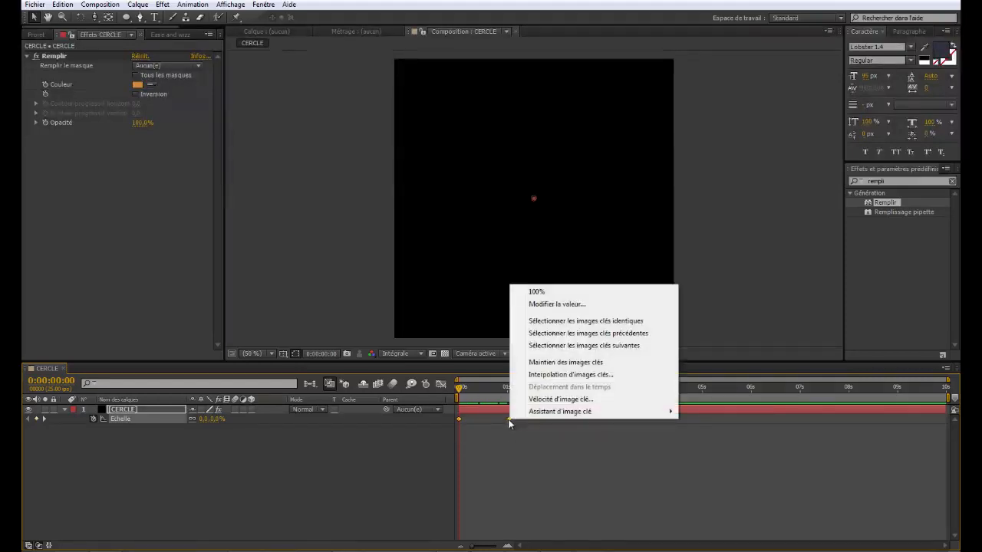
pyautogui.moveTo(537, 416)
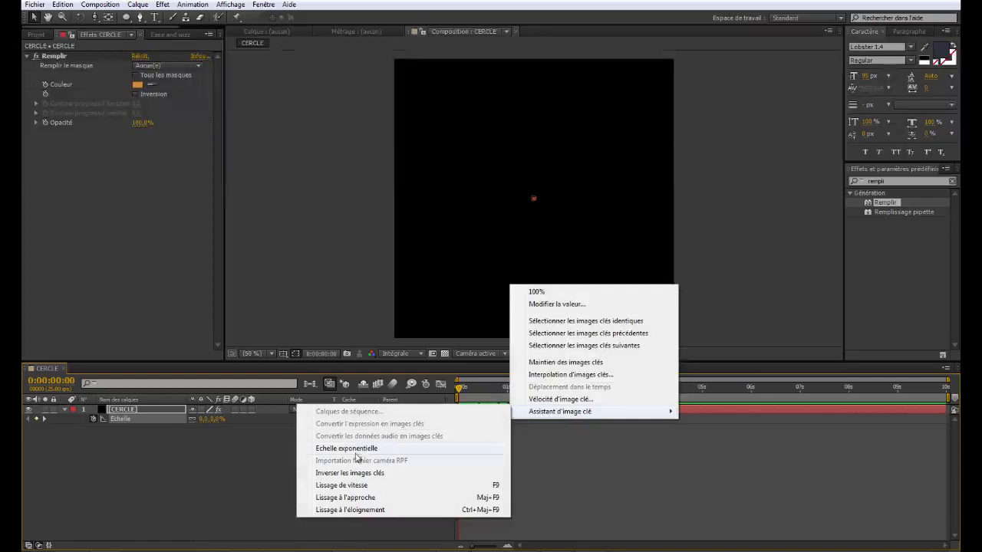
pyautogui.click(330, 487)
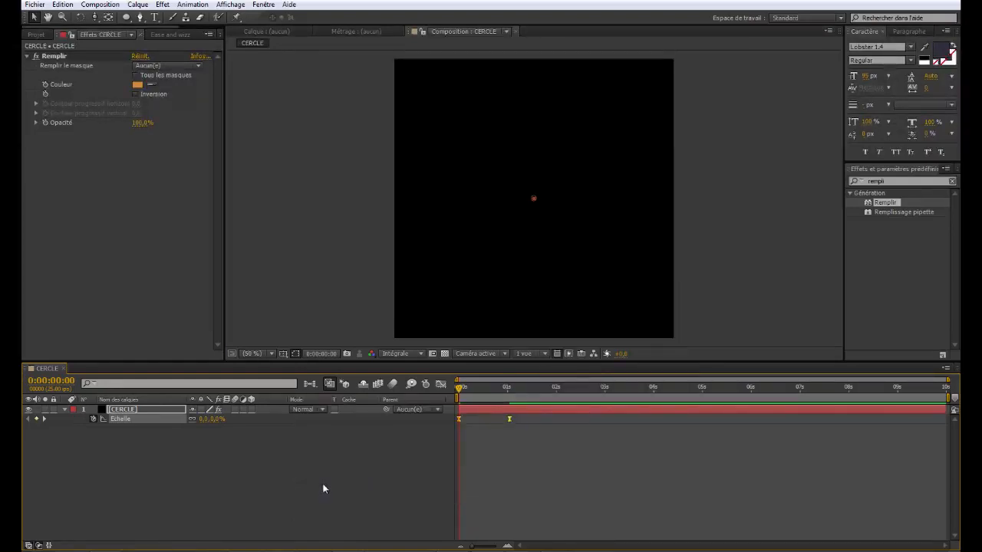
# Reshape the scale speed curve in the graph editor so it peaks right after the start and slows gradually toward the last keyframe.
pyautogui.click(441, 385)
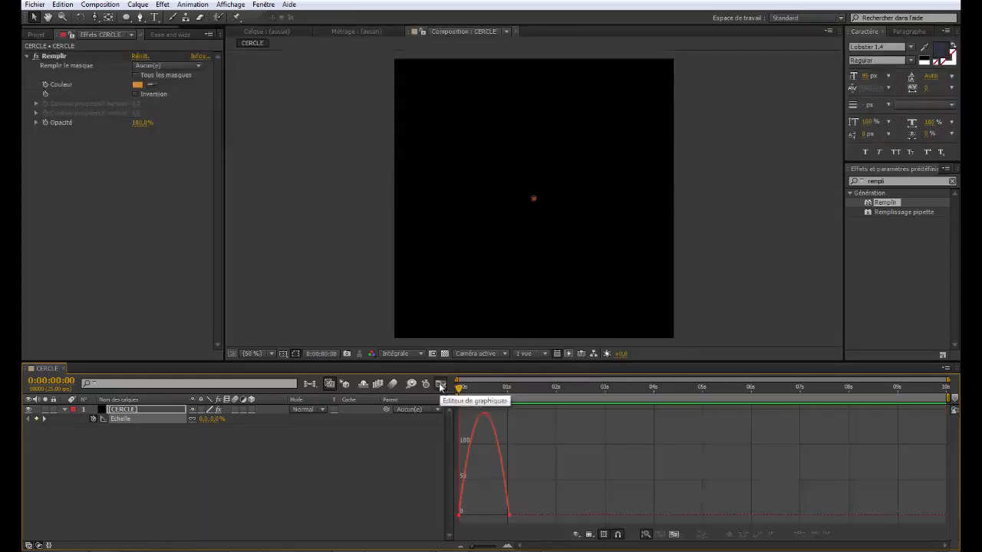
pyautogui.click(674, 534)
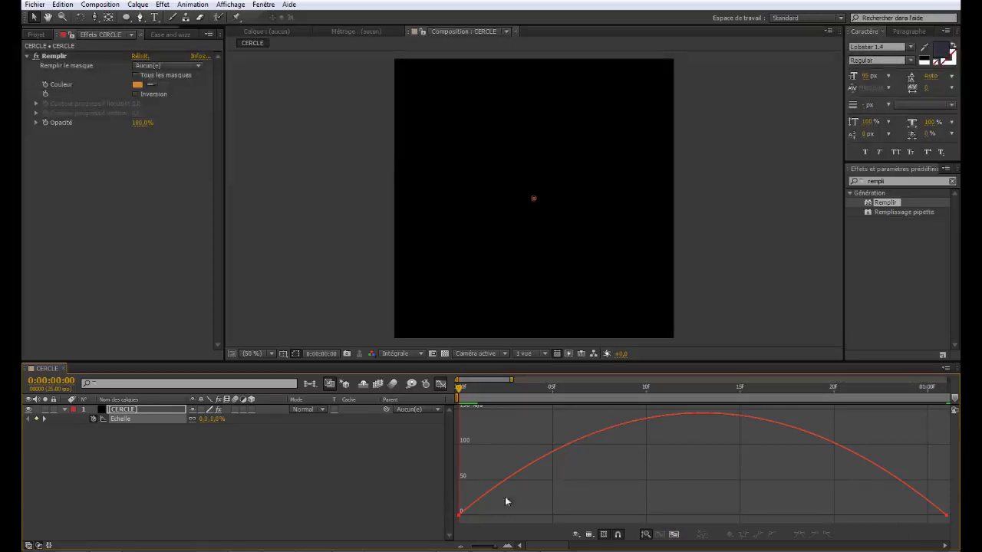
pyautogui.moveTo(484, 475); pyautogui.dragTo(444, 529)
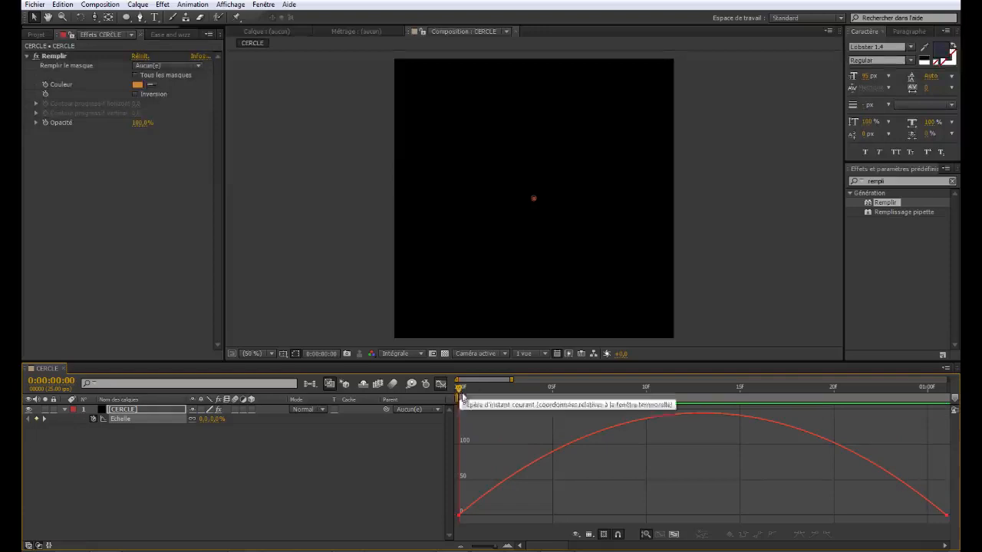
pyautogui.moveTo(458, 389); pyautogui.dragTo(848, 421)
pyautogui.moveTo(920, 460); pyautogui.dragTo(951, 527)
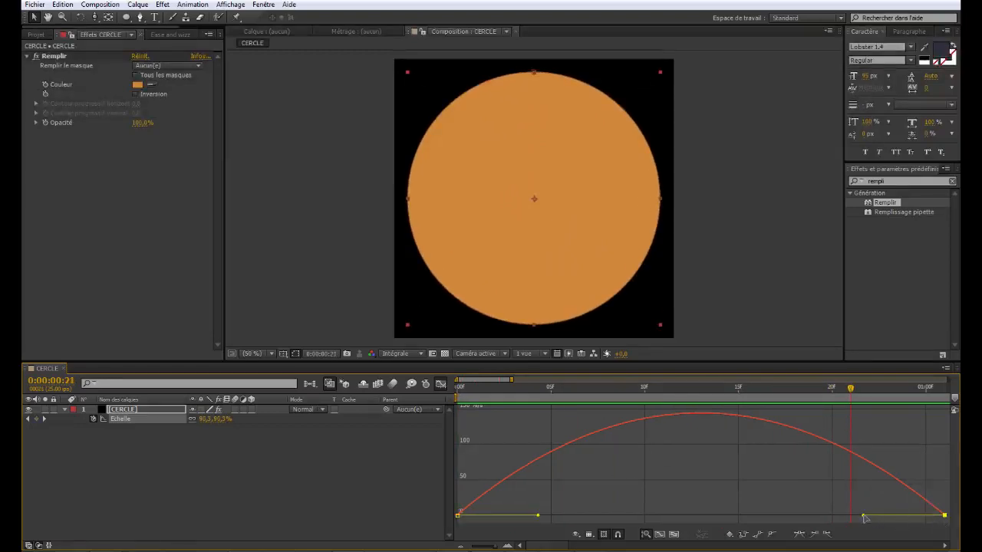
pyautogui.moveTo(864, 519); pyautogui.dragTo(700, 516)
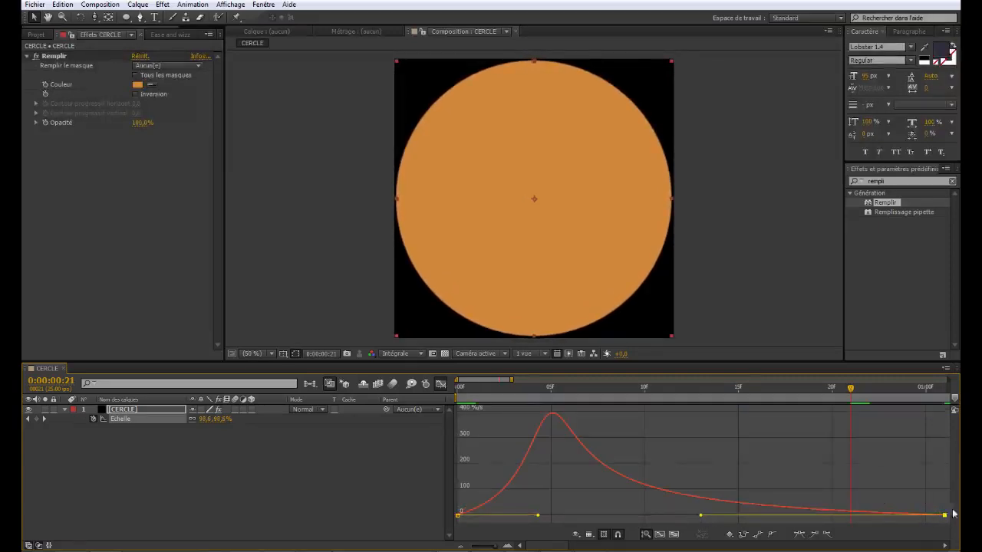
pyautogui.moveTo(539, 518); pyautogui.dragTo(464, 518)
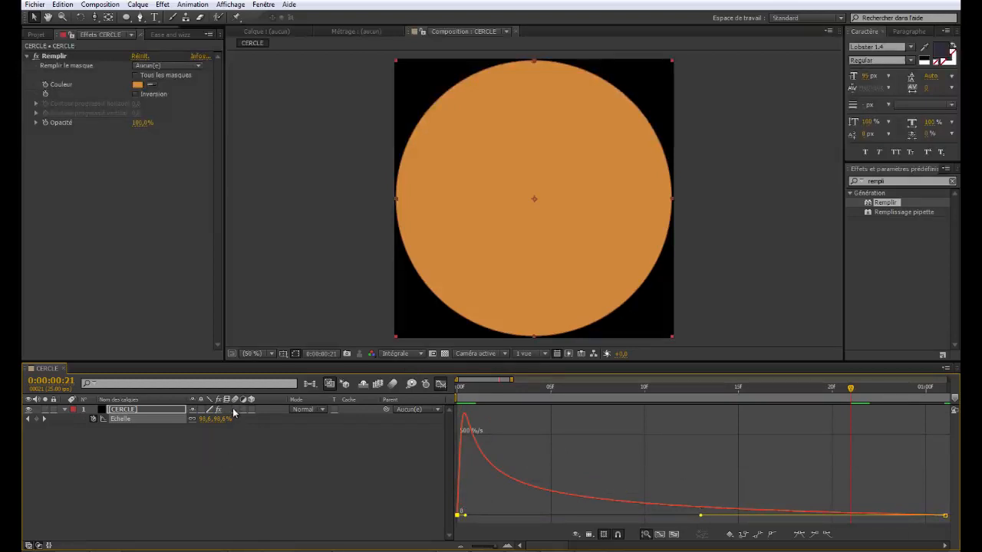
# Enable motion blur for the CERCLE layer and composition, and return the playhead to the first frame.
pyautogui.click(393, 385)
pyautogui.click(475, 390)
pyautogui.press('Home')
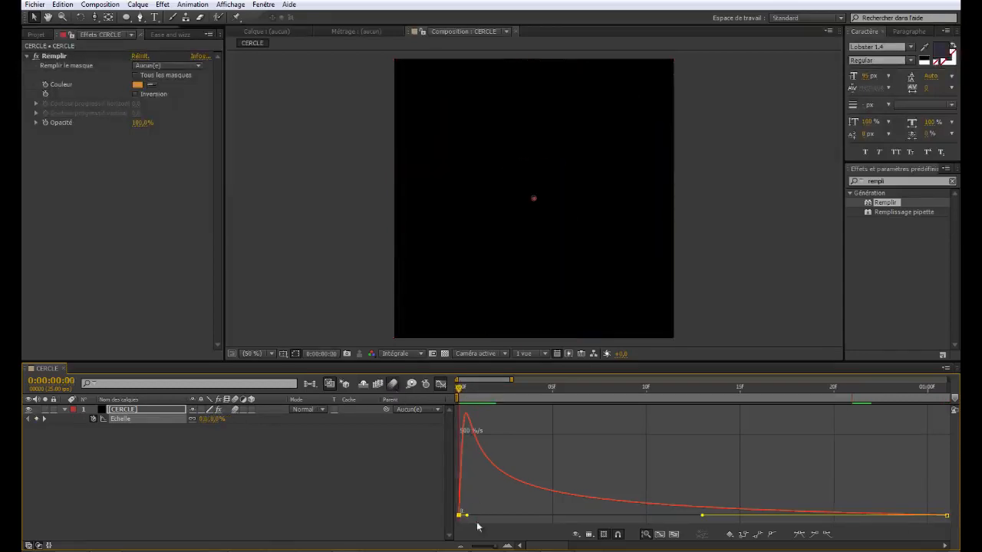
# Preview the circle's eased scale animation from the first frame and scrub through its opening frames.
pyautogui.moveTo(494, 548); pyautogui.dragTo(452, 550)
pyautogui.press('space')
pyautogui.press('Home')
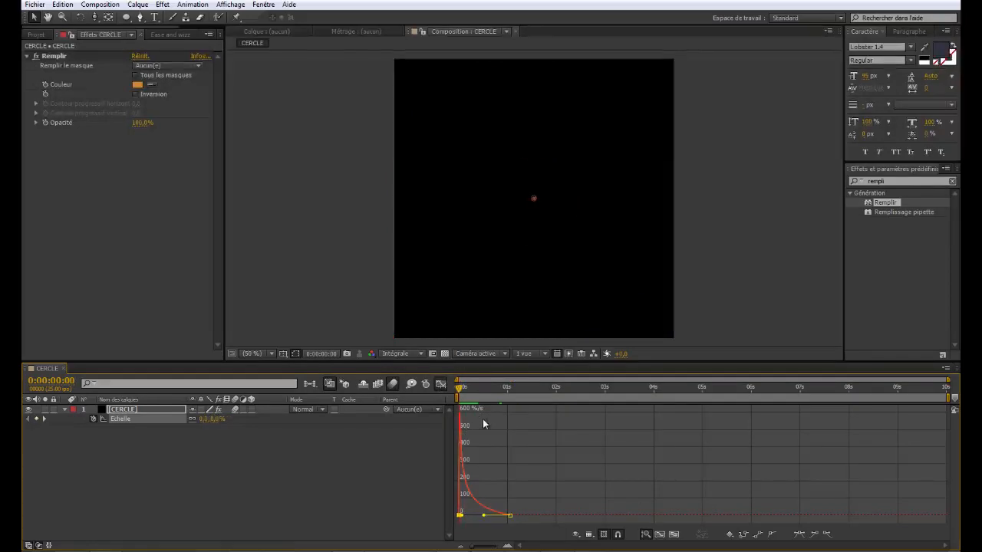
pyautogui.press('space')
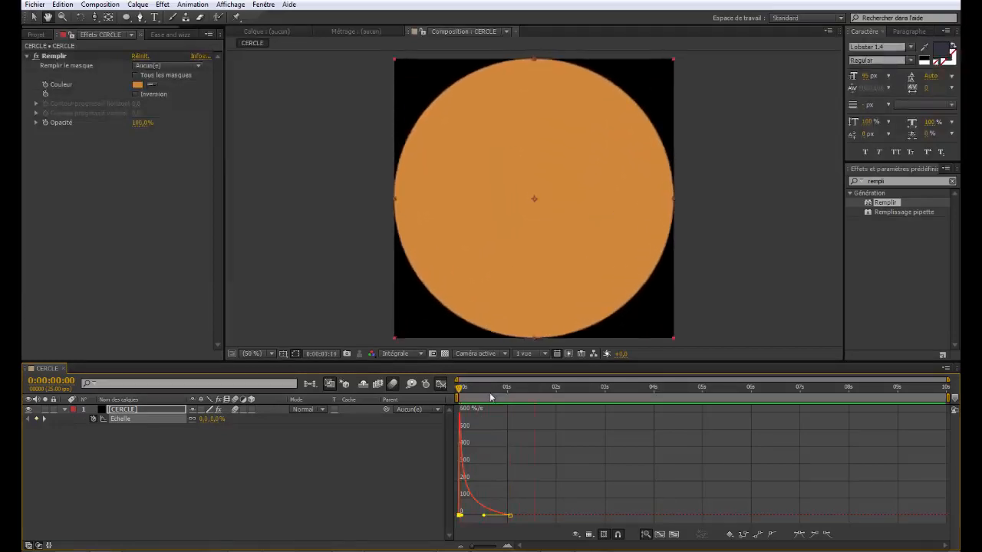
pyautogui.press('space')
pyautogui.moveTo(475, 389)
pyautogui.mouseDown()
pyautogui.moveTo(459, 397)
pyautogui.moveTo(470, 398)
pyautogui.mouseUp()
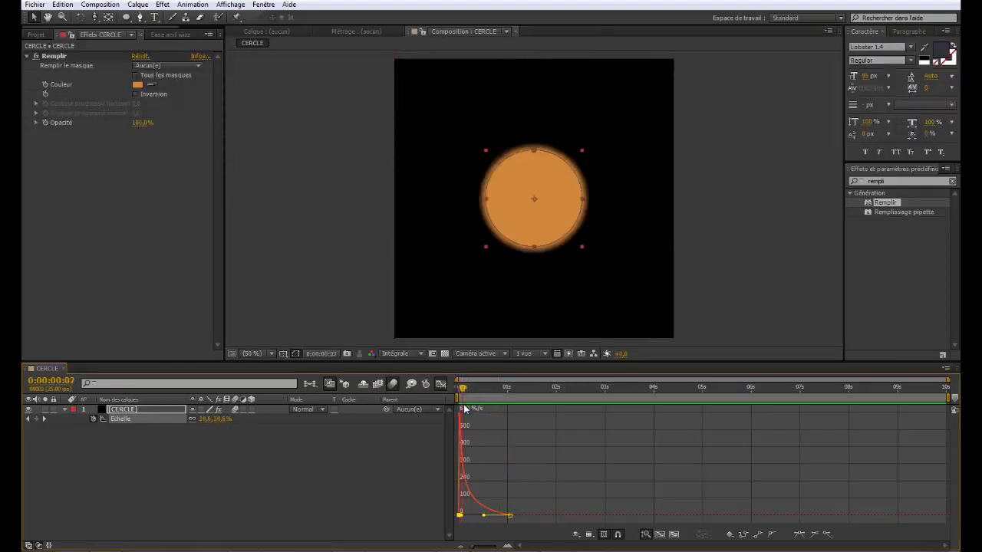
# Fine-tune the first scale keyframe's influence in the speed graph, return the playhead to the first frame and close the graph editor.
pyautogui.moveTo(474, 547); pyautogui.dragTo(490, 548)
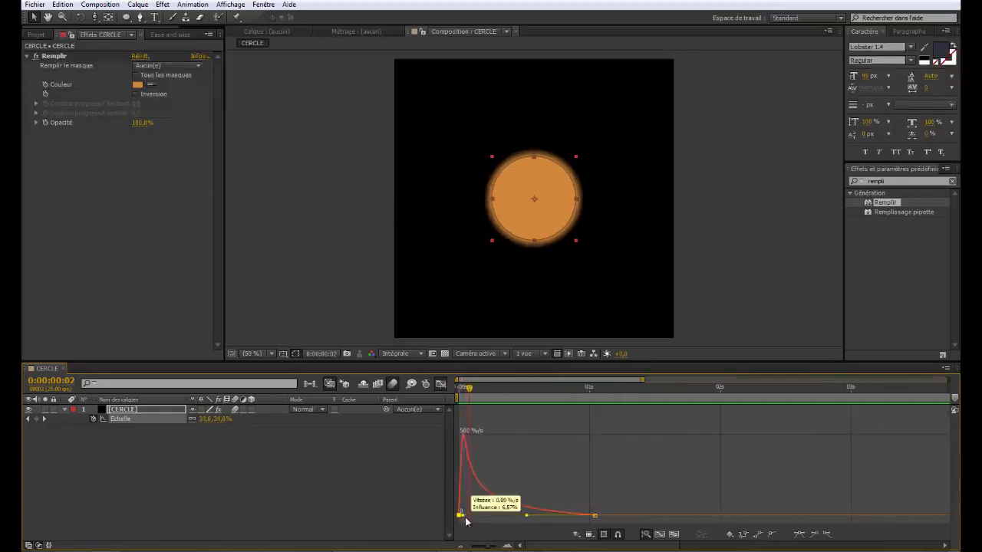
pyautogui.moveTo(469, 388); pyautogui.dragTo(449, 409)
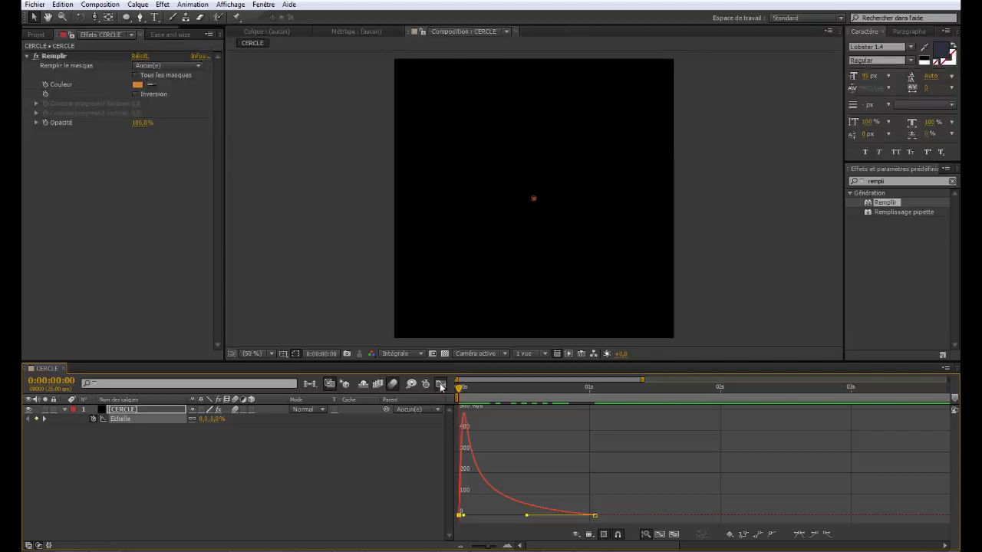
pyautogui.click(441, 385)
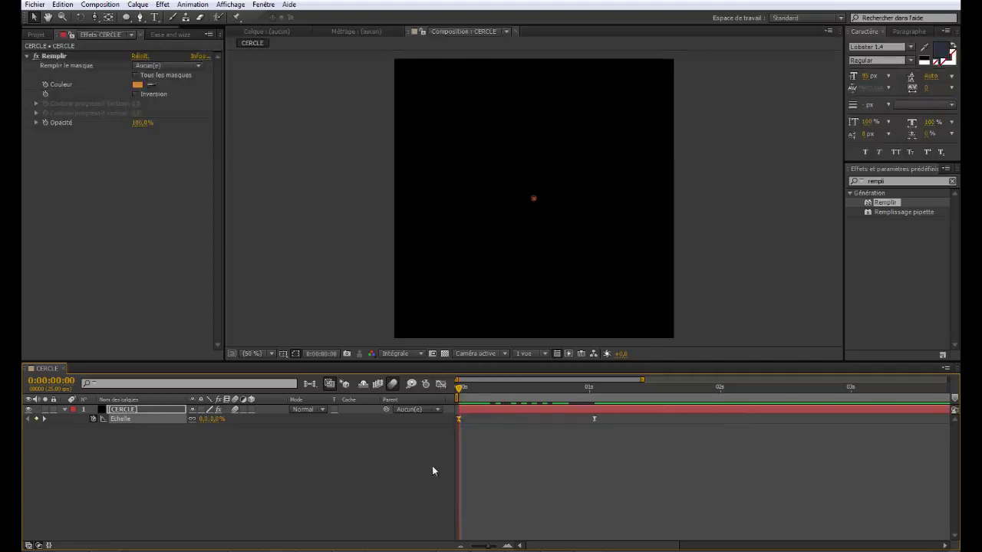
# Duplicate the CERCLE layer and offset the upper copy about 3 frames later, checking the result at frame 10.
pyautogui.click(99, 432)
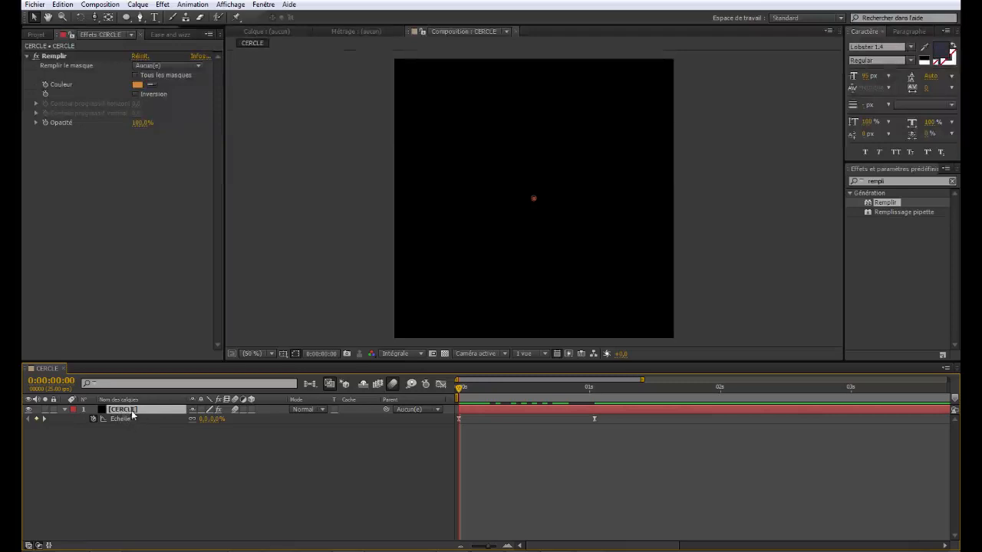
pyautogui.hotkey('ctrl', 'd')
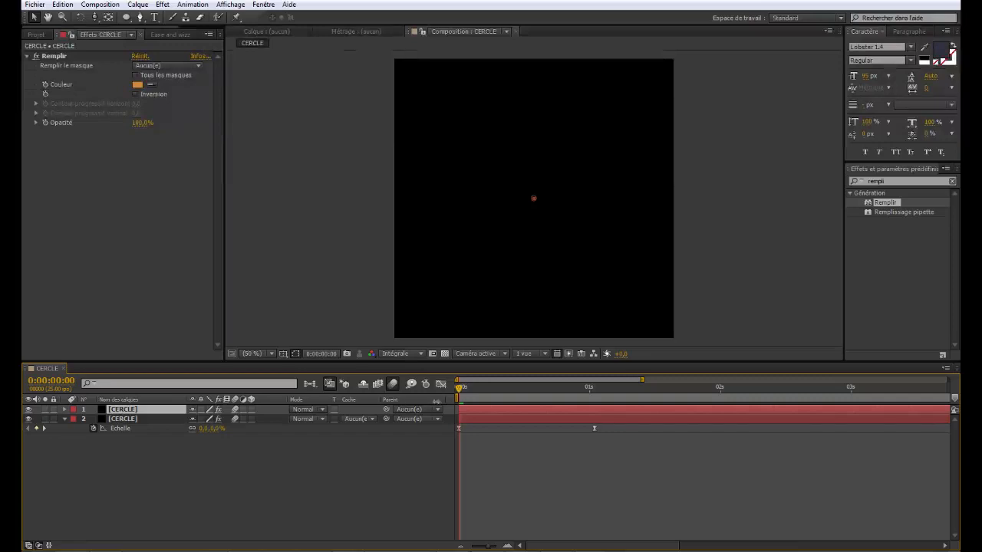
pyautogui.moveTo(470, 410)
pyautogui.mouseDown()
pyautogui.moveTo(482, 412)
pyautogui.moveTo(473, 389)
pyautogui.moveTo(510, 395)
pyautogui.mouseUp()
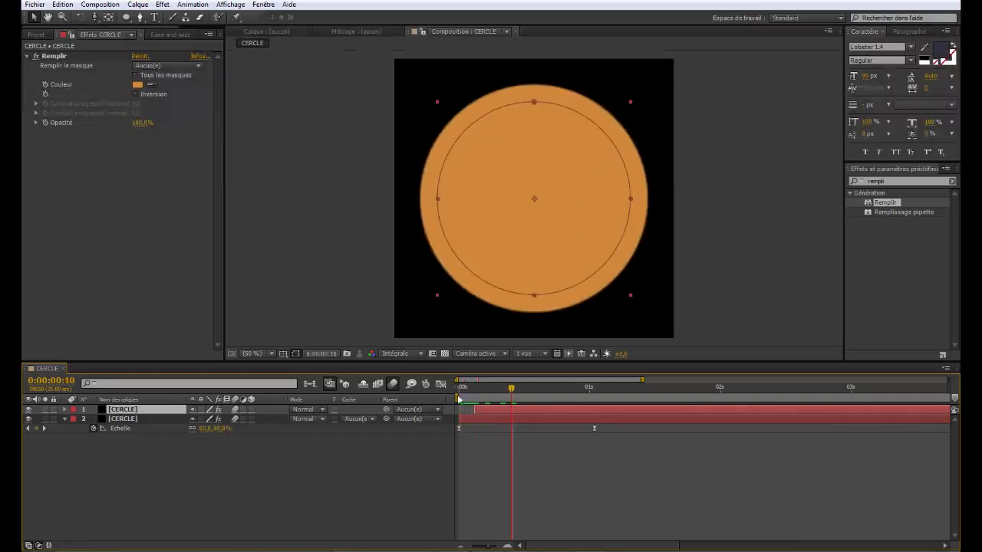
# Give the lower CERCLE layer an inverted alpha track matte (Alpha inversé) based on the CERCLE layer above.
pyautogui.click(330, 421)
pyautogui.hotkey('ctrl', 'Up')
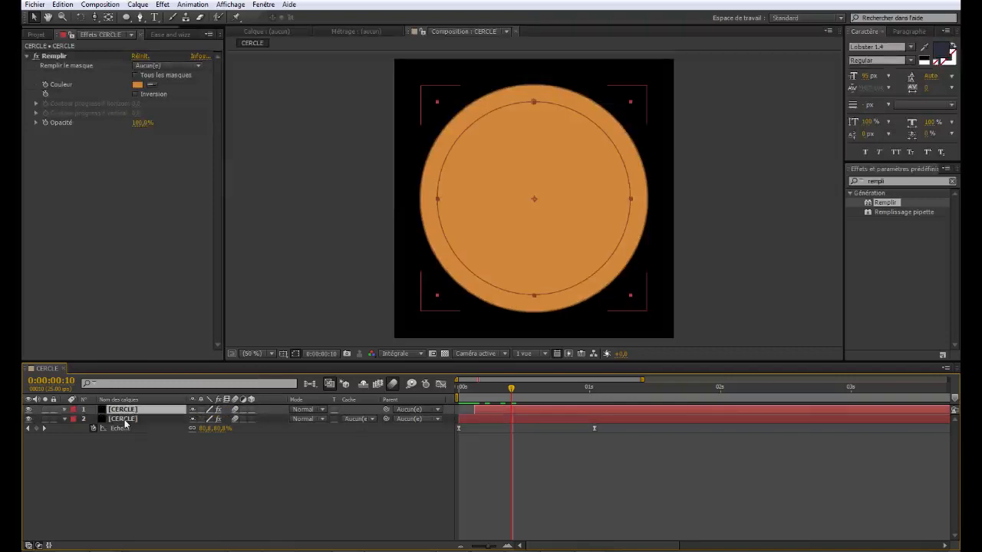
pyautogui.click(124, 421)
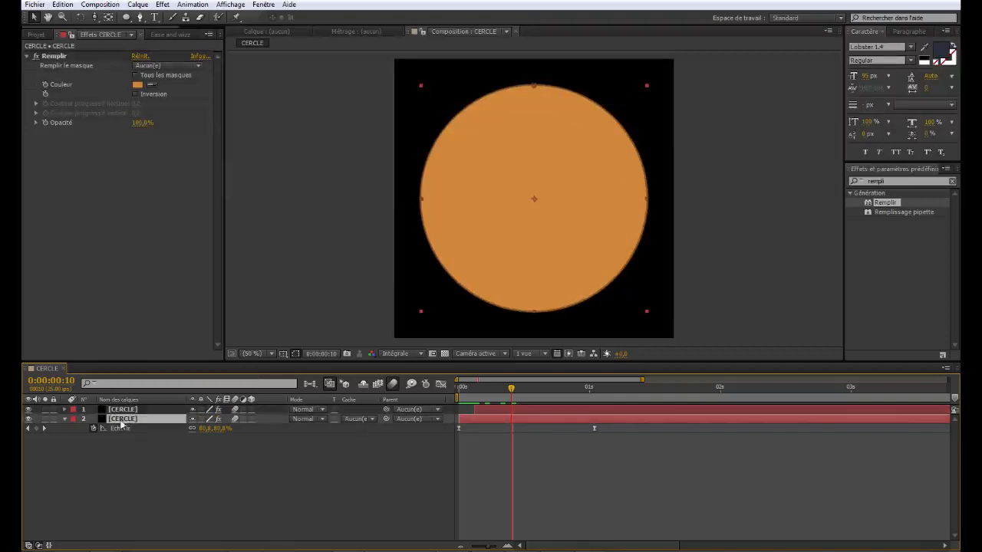
pyautogui.click(358, 419)
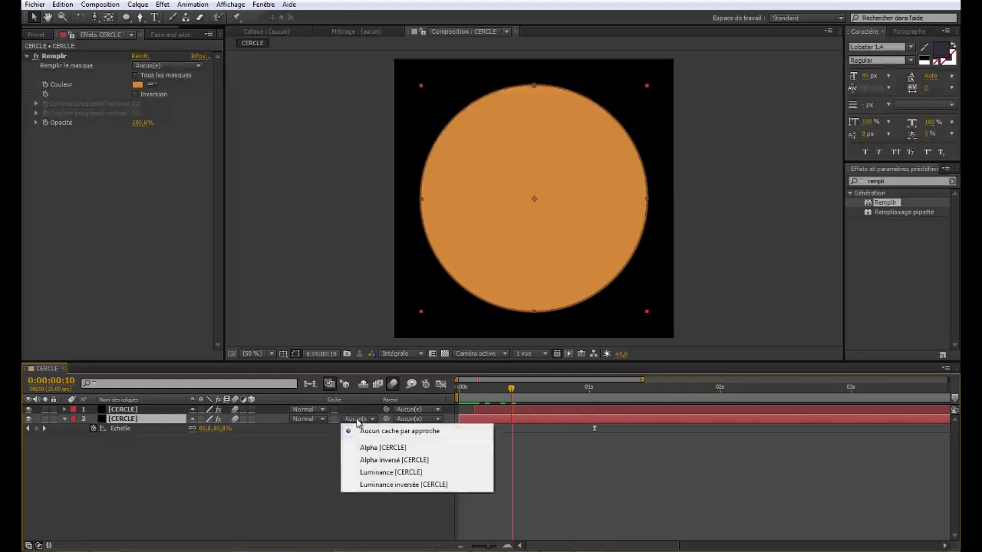
pyautogui.click(388, 460)
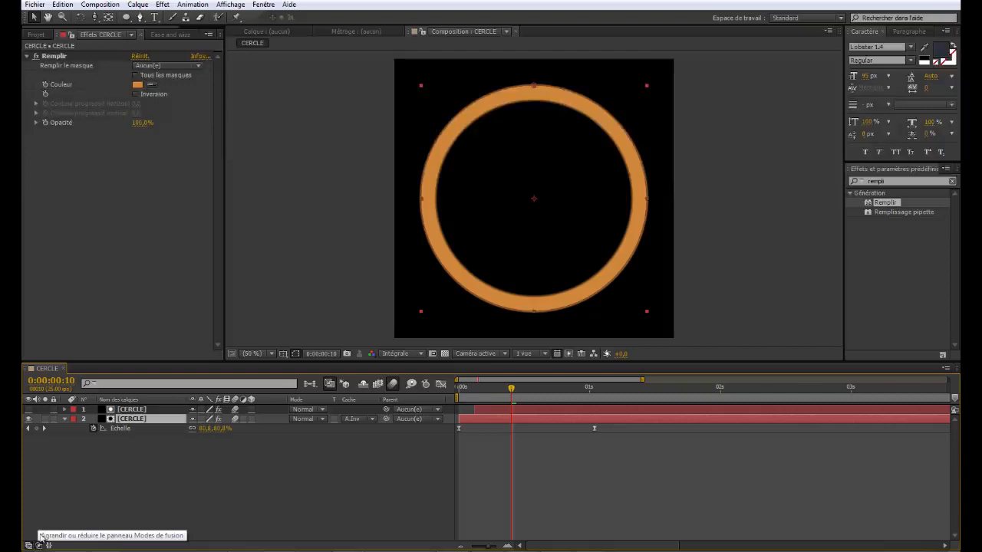
# Scrub through the ring animation to 0:00:01:12 and review the lower layer's track matte options.
pyautogui.moveTo(522, 401); pyautogui.dragTo(542, 429)
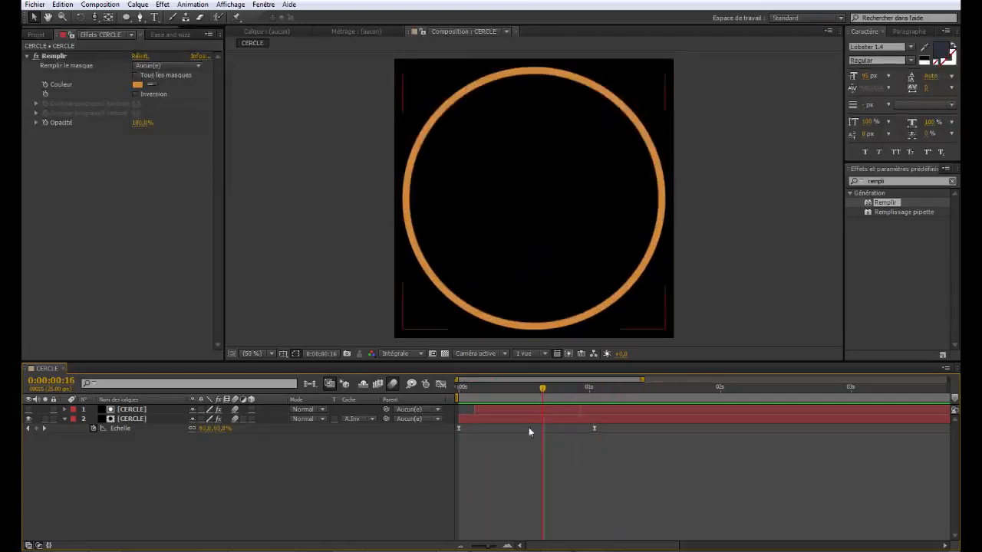
pyautogui.click(132, 410)
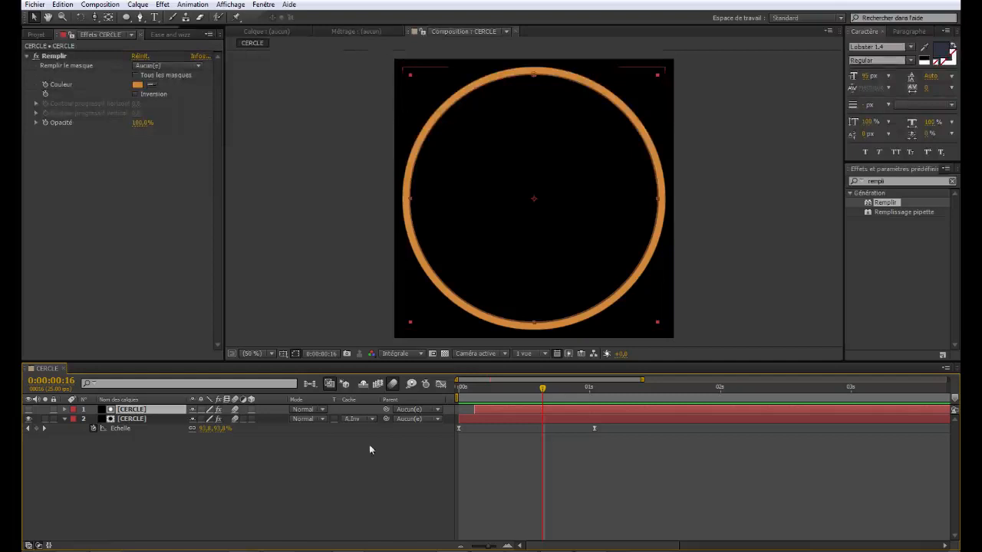
pyautogui.click(344, 419)
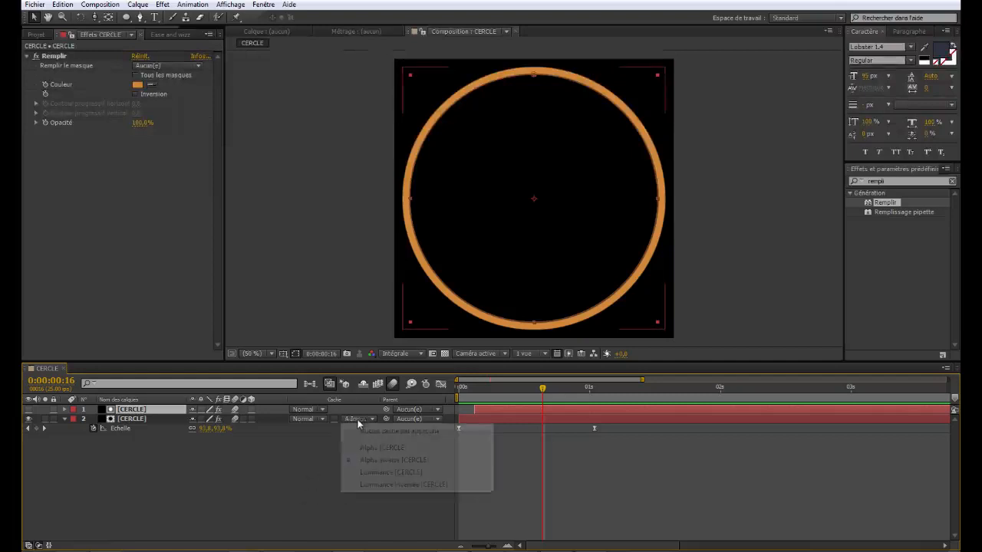
pyautogui.click(273, 470)
pyautogui.moveTo(616, 388); pyautogui.dragTo(653, 418)
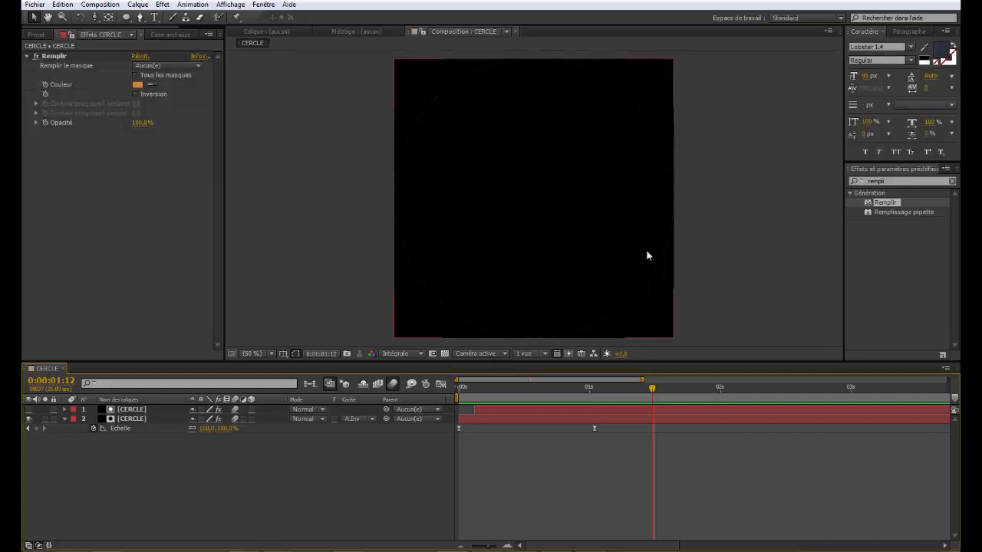
# Set the upper CERCLE matte layer's final scale keyframe, at 0:00:01:04, to 101%.
pyautogui.click(129, 410)
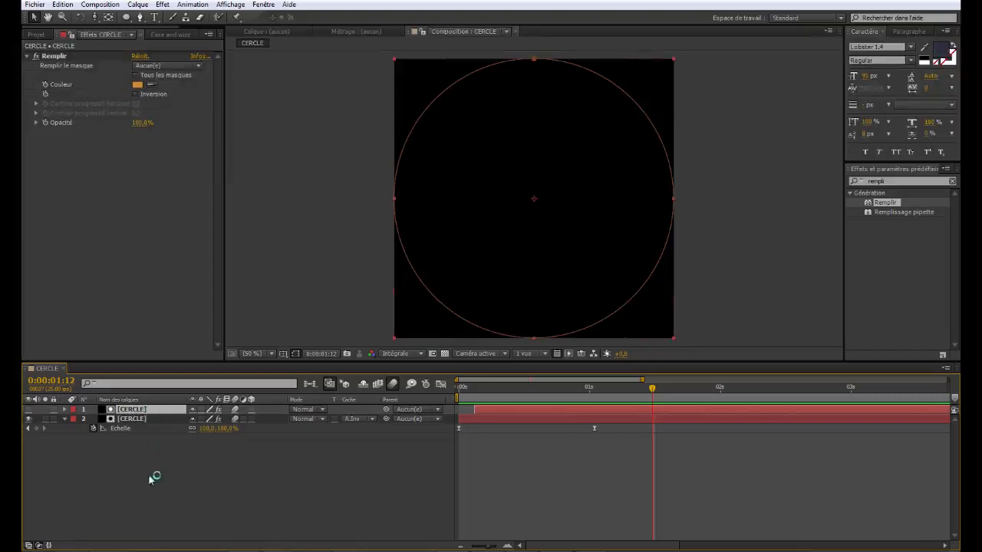
pyautogui.press('u')
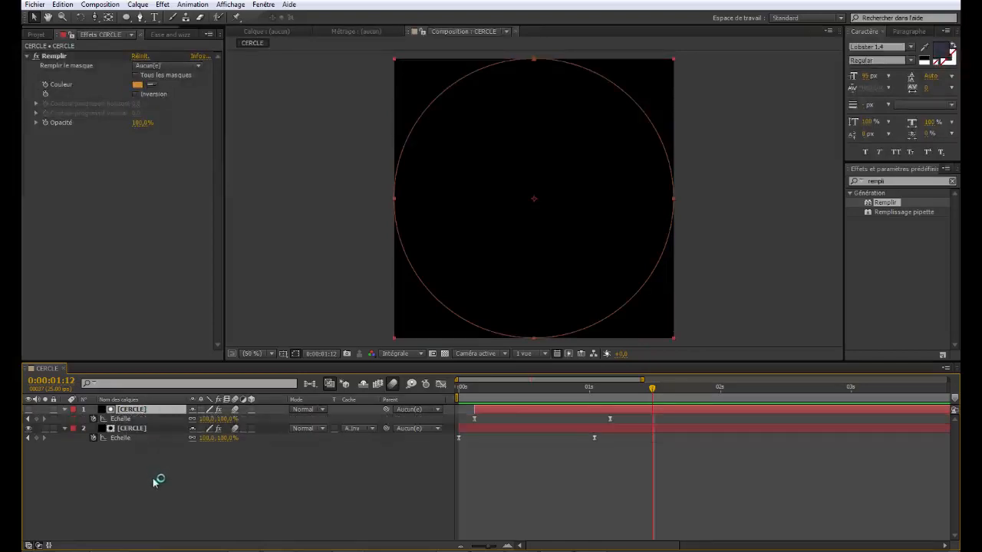
pyautogui.press('j')
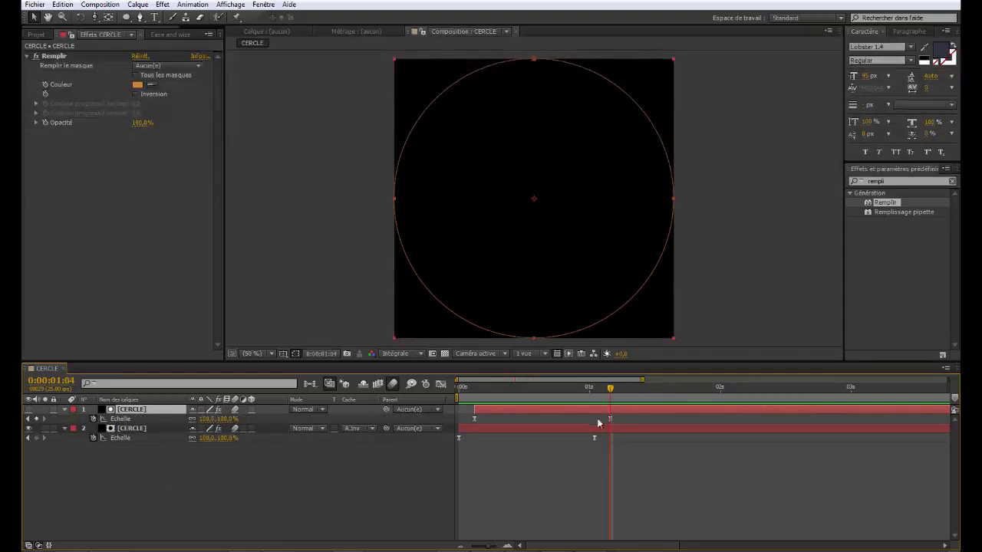
pyautogui.press('Home')
pyautogui.press('space')
pyautogui.click(205, 419)
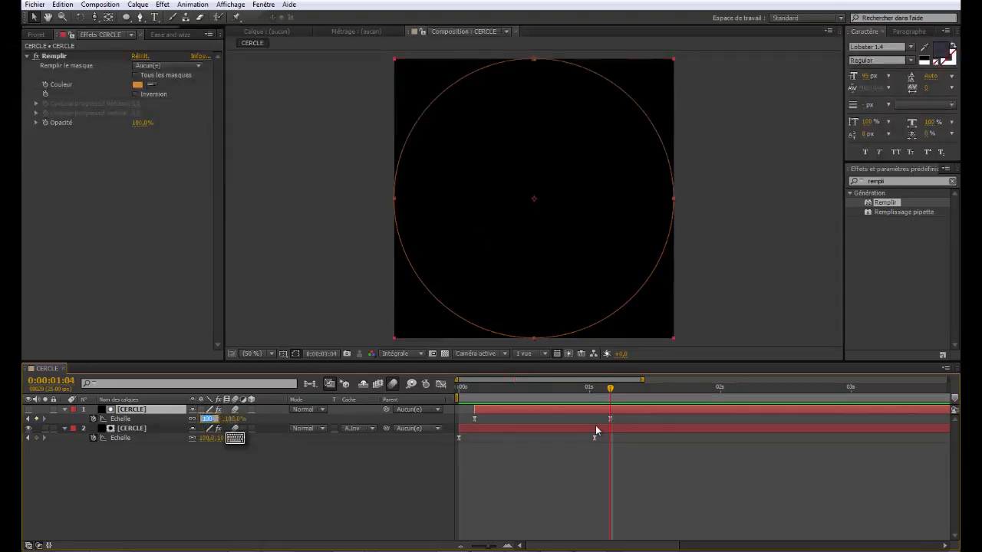
pyautogui.write('101')
pyautogui.press('Return')
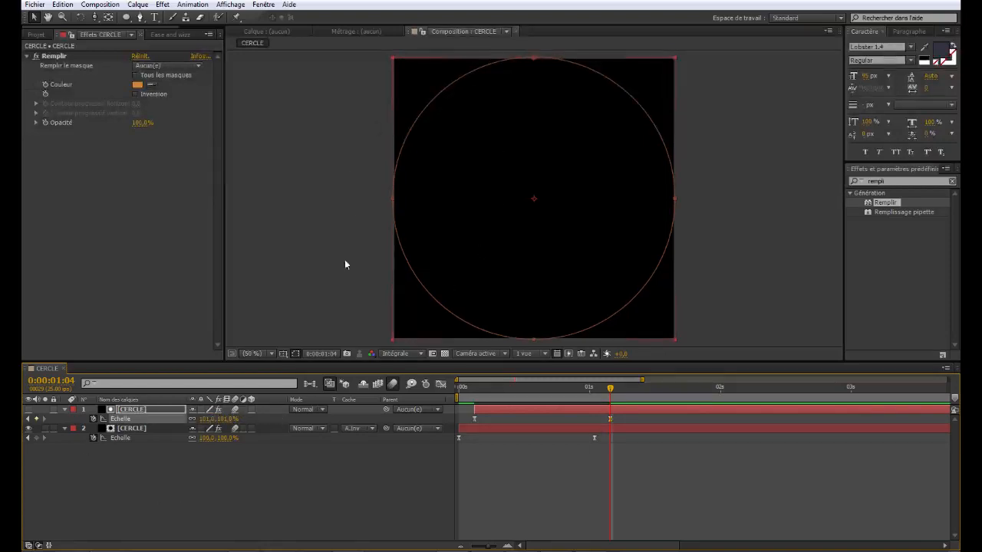
# Play the ring animation from the start to check how the outline disappears at the end.
pyautogui.click(134, 505)
pyautogui.moveTo(610, 391); pyautogui.dragTo(627, 394)
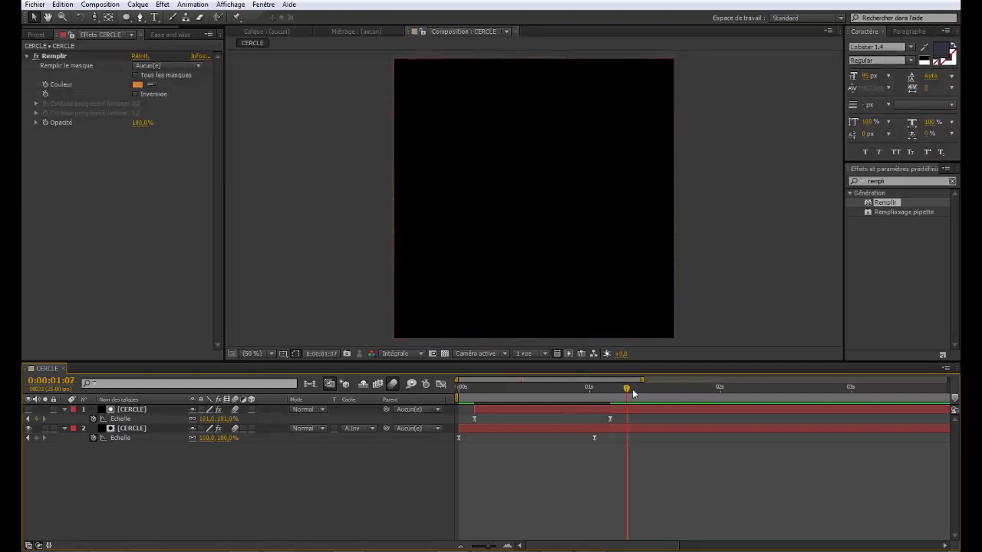
pyautogui.press('Home')
pyautogui.press('space')
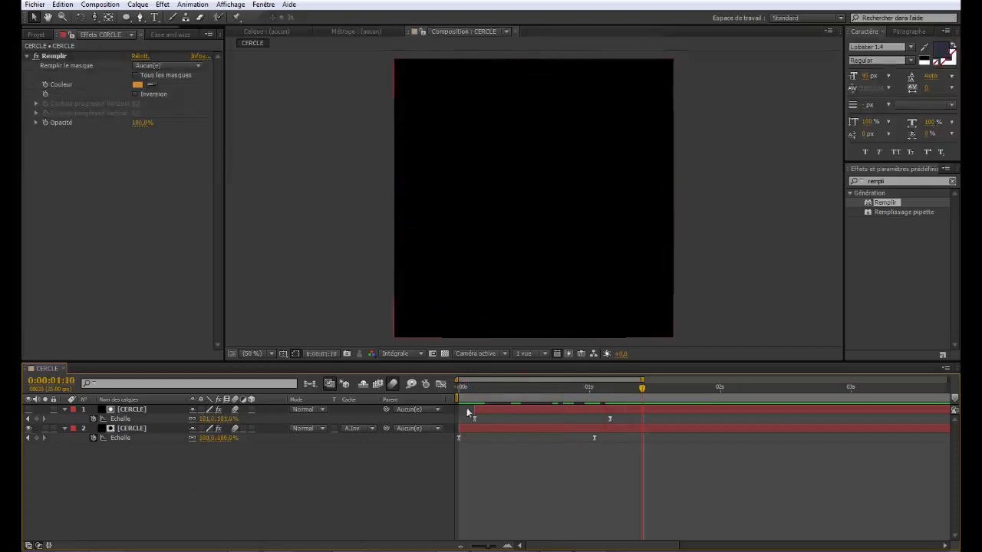
# Duplicate the CERCLE composition in the project and rename the copy CARRE.
pyautogui.click(35, 34)
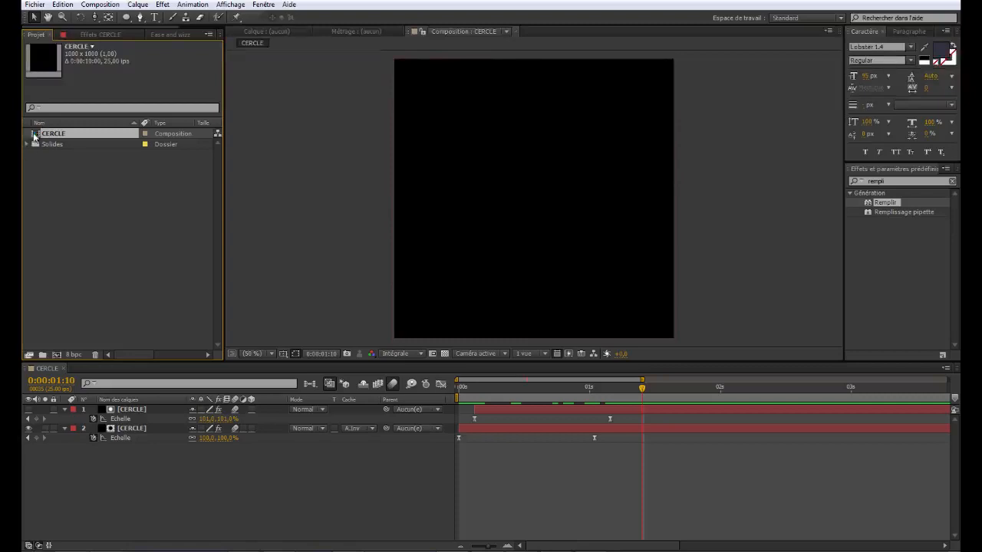
pyautogui.hotkey('ctrl', 'd')
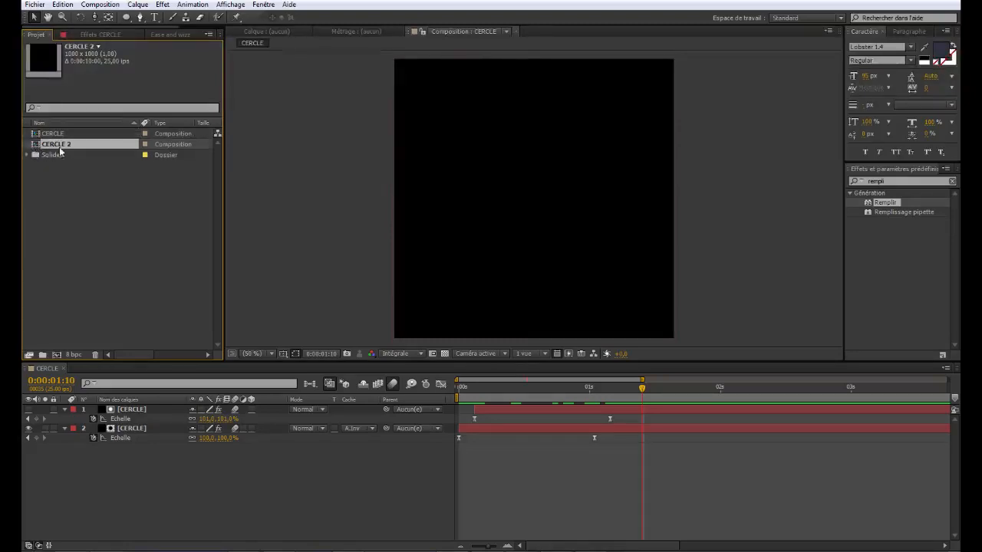
pyautogui.press('Return')
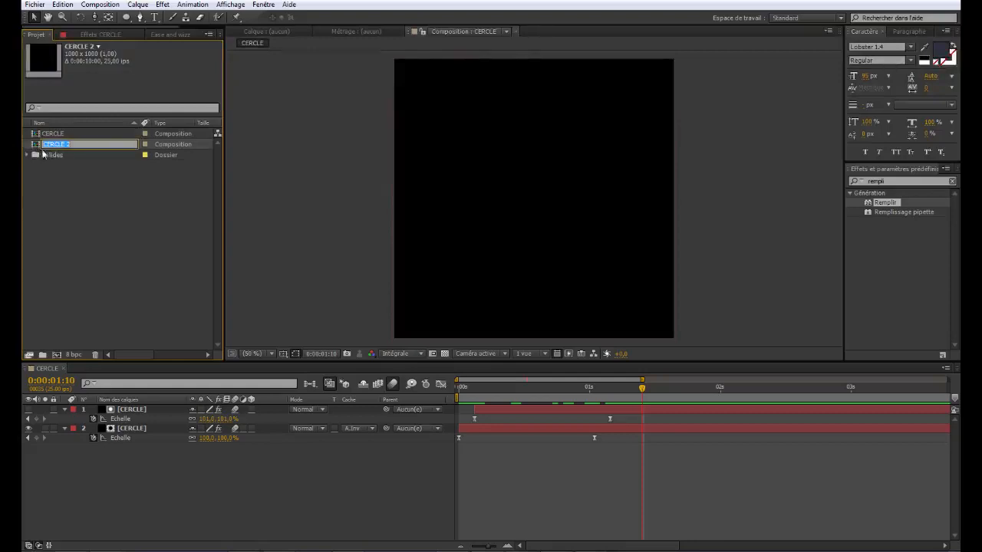
pyautogui.write('CARRE')
pyautogui.press('Return')
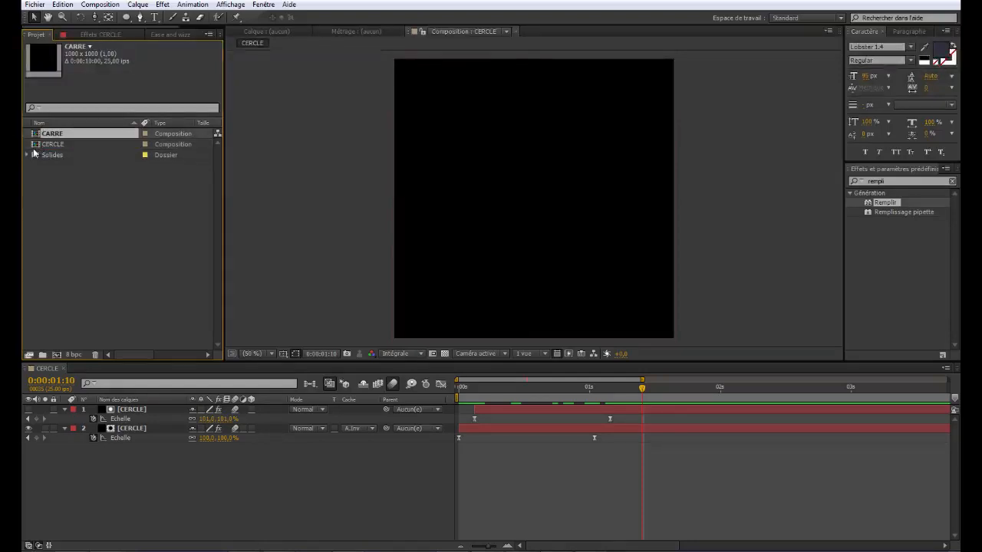
# Open the CARRE composition and delete Masque 1 from both of its CERCLE layers.
pyautogui.doubleClick(34, 135)
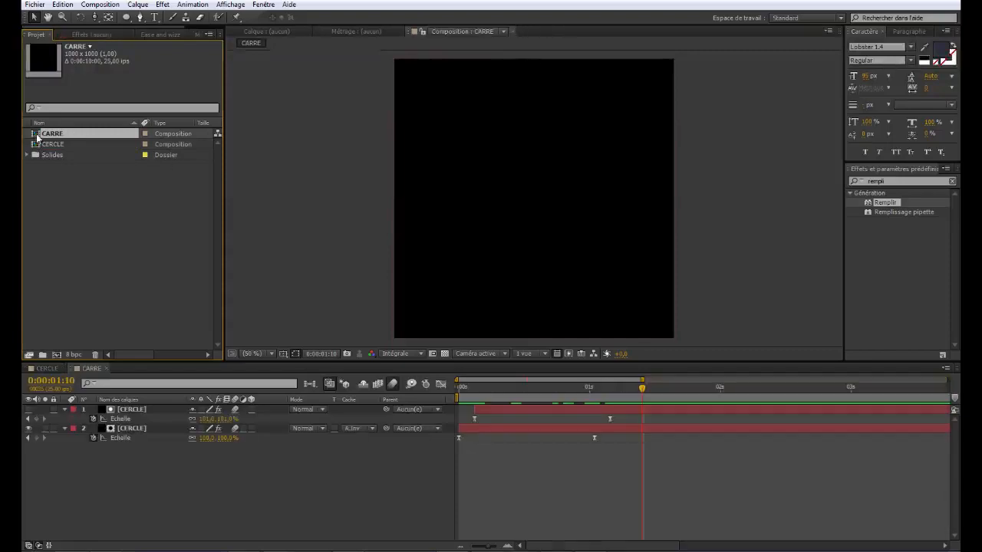
pyautogui.moveTo(102, 486); pyautogui.dragTo(192, 405)
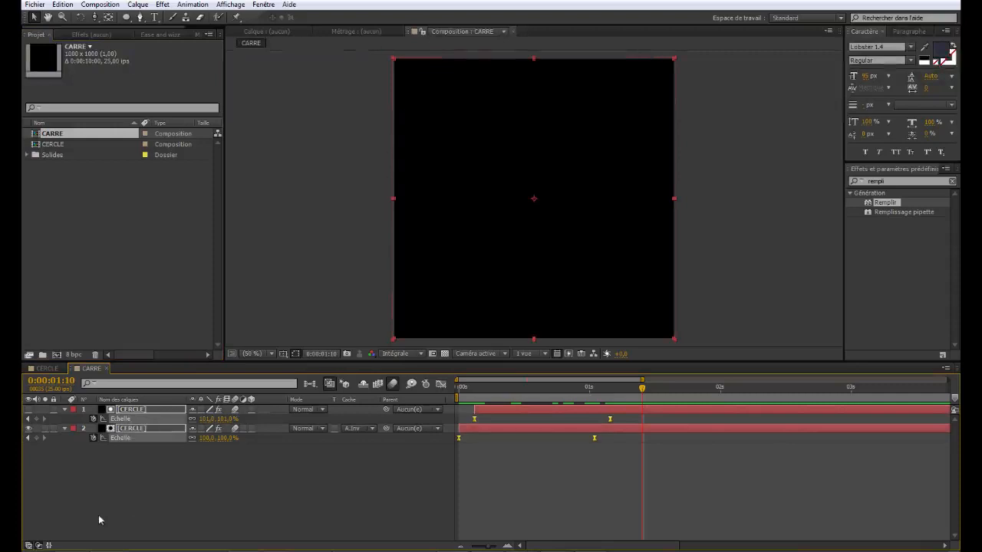
pyautogui.press('m')
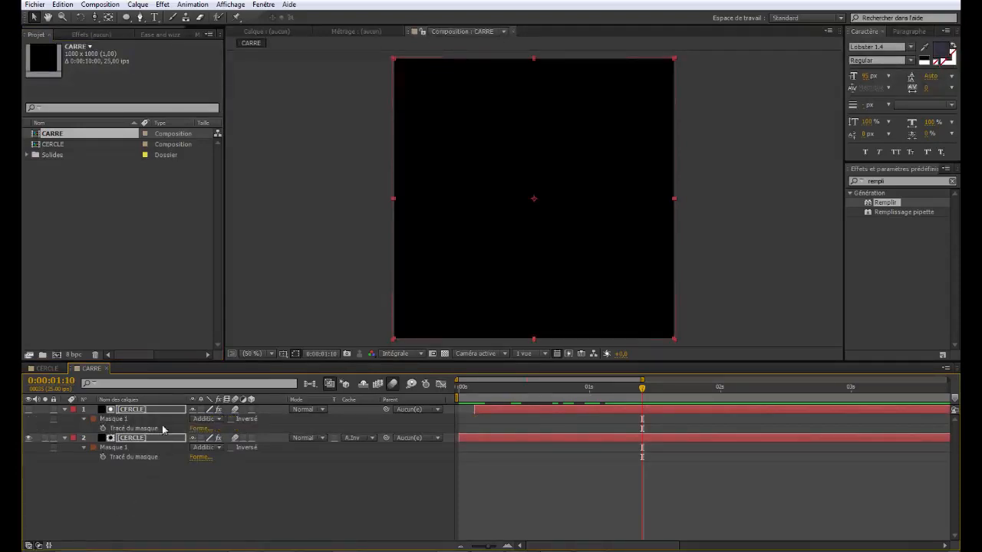
pyautogui.click(105, 421)
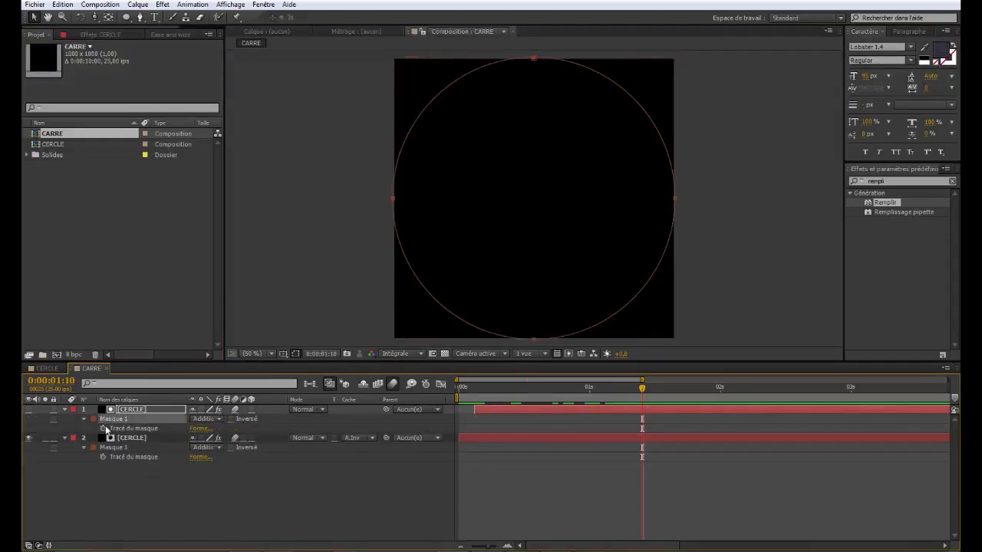
pyautogui.press('Delete')
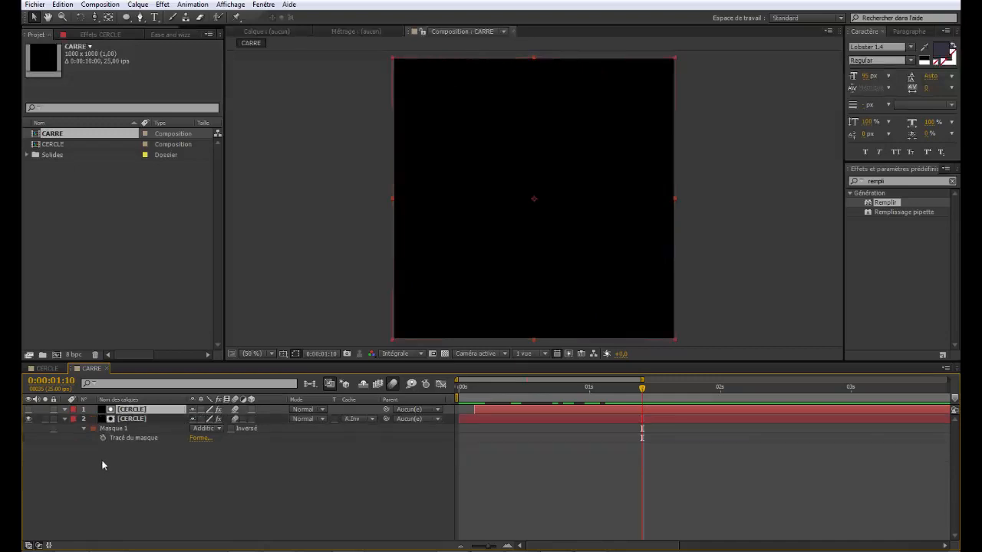
pyautogui.click(110, 430)
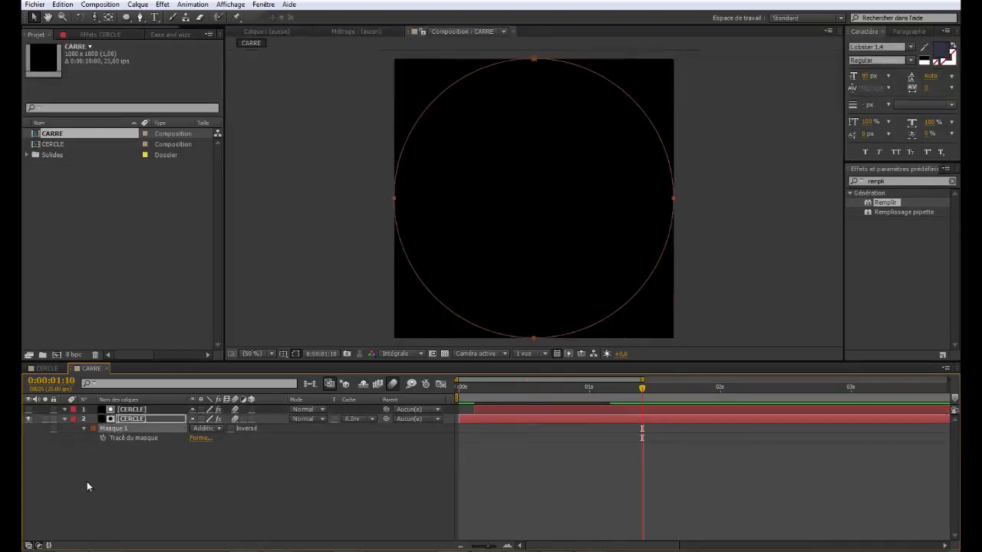
pyautogui.press('Delete')
pyautogui.click(127, 459)
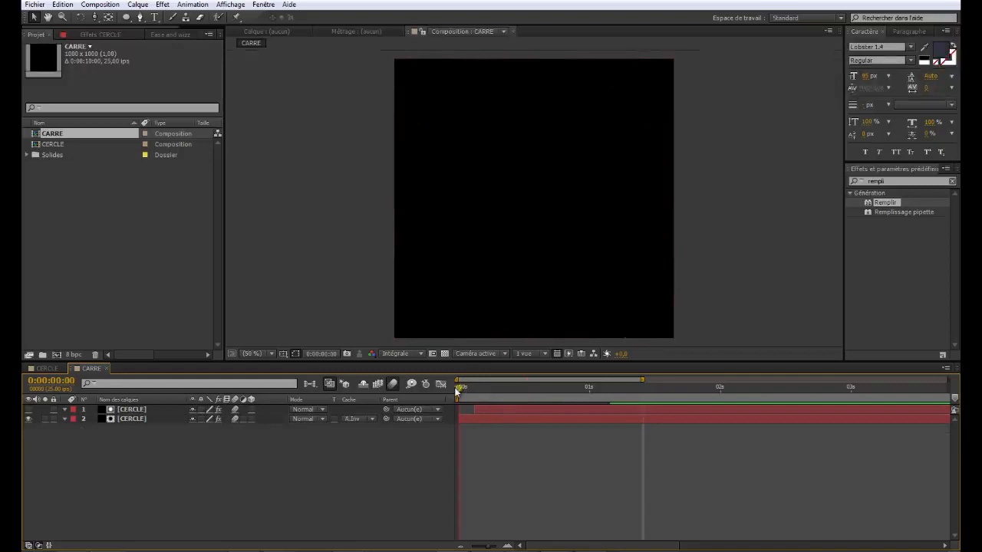